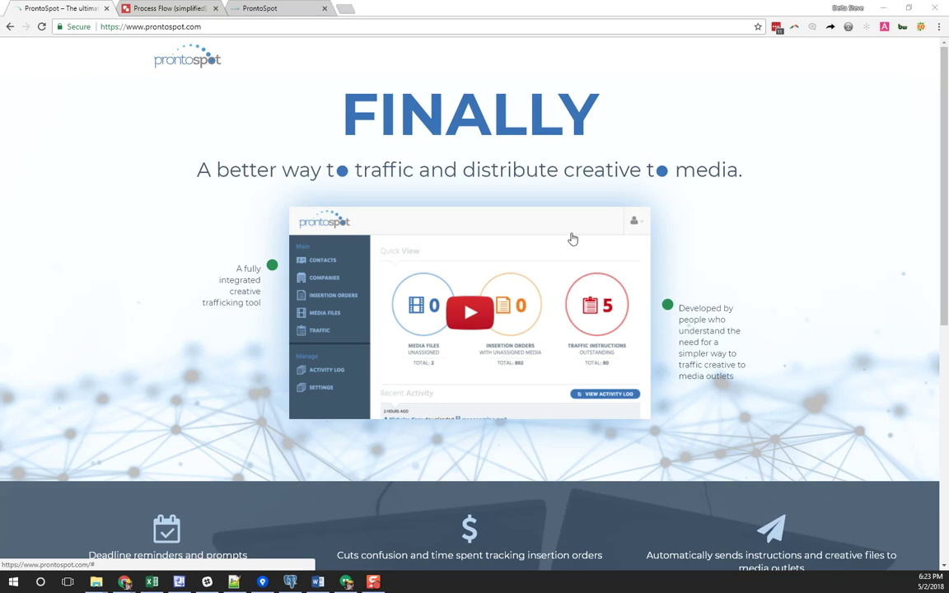
Switch to the 'Process Flow (simplified)' drawing
click(169, 8)
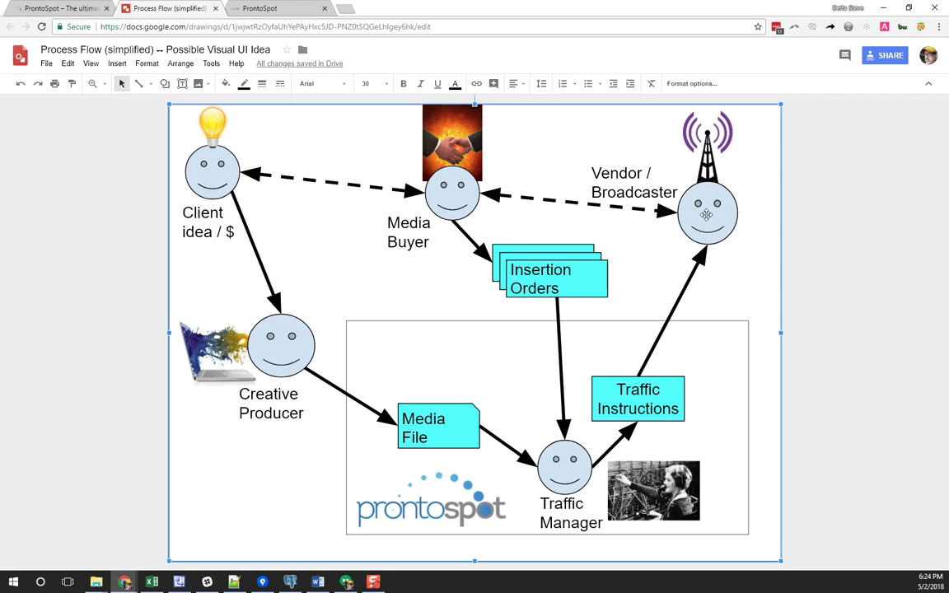
Go back to the ProntoSpot app after reviewing the client-to-vendor diagram
click(299, 15)
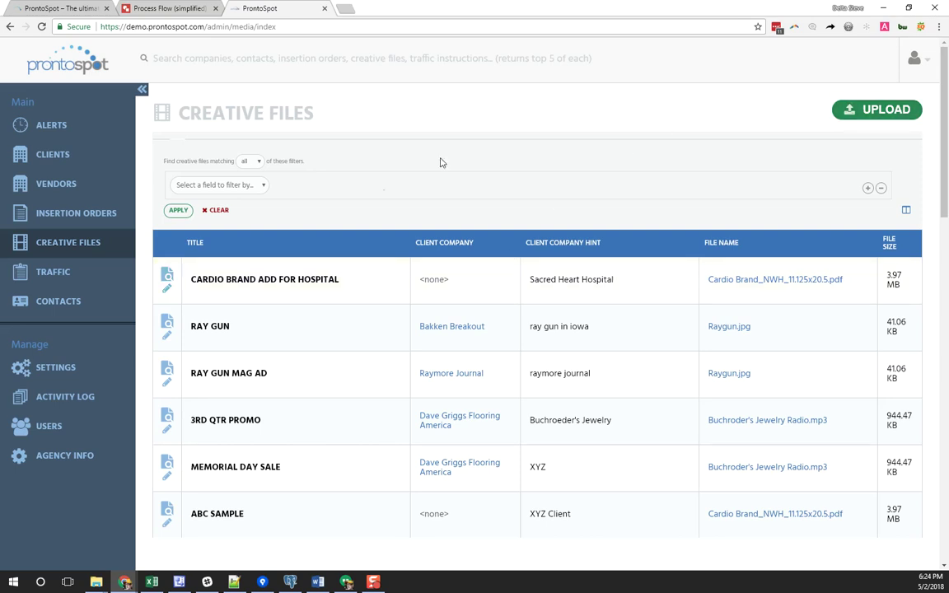
Show the ProntoSpot dashboard and look through its Recent Activity
click(70, 58)
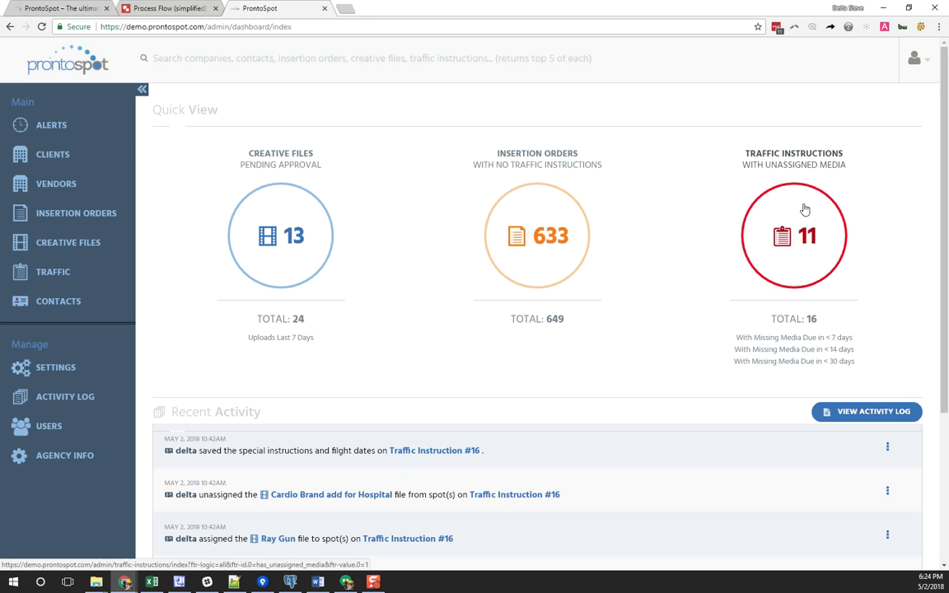
scroll(722, 383, down, 3)
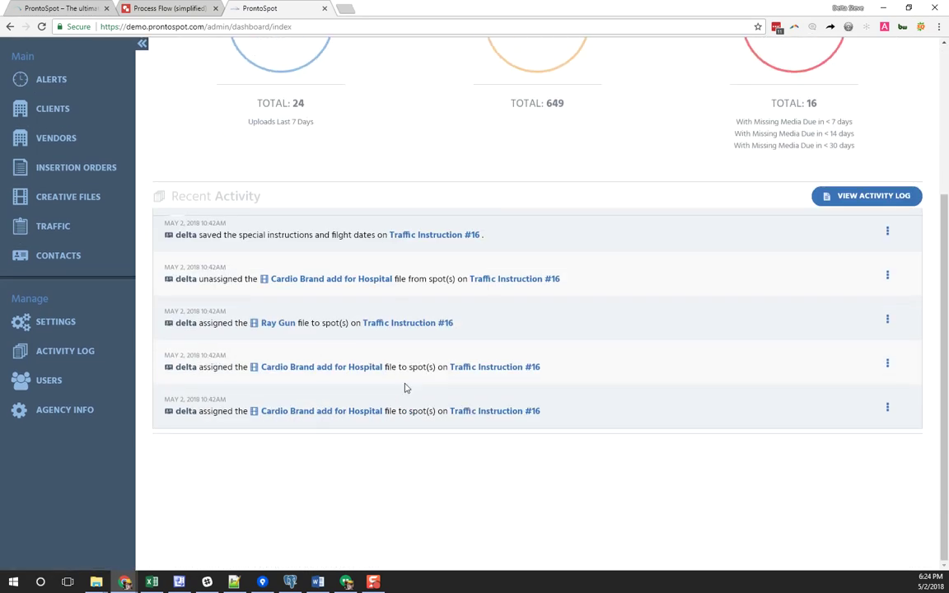
scroll(400, 358, up, 3)
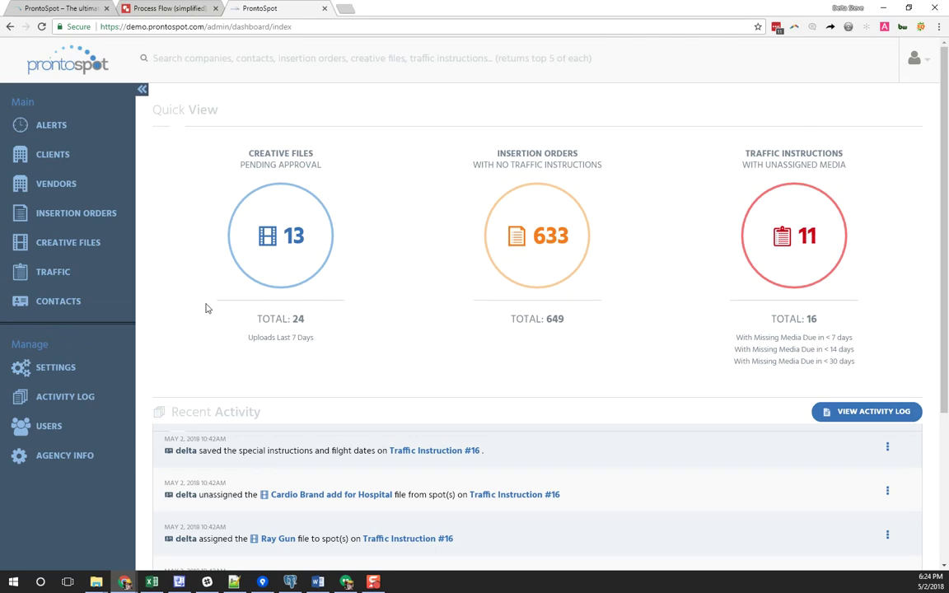
Start uploading a new file from the Creative Files list
click(70, 241)
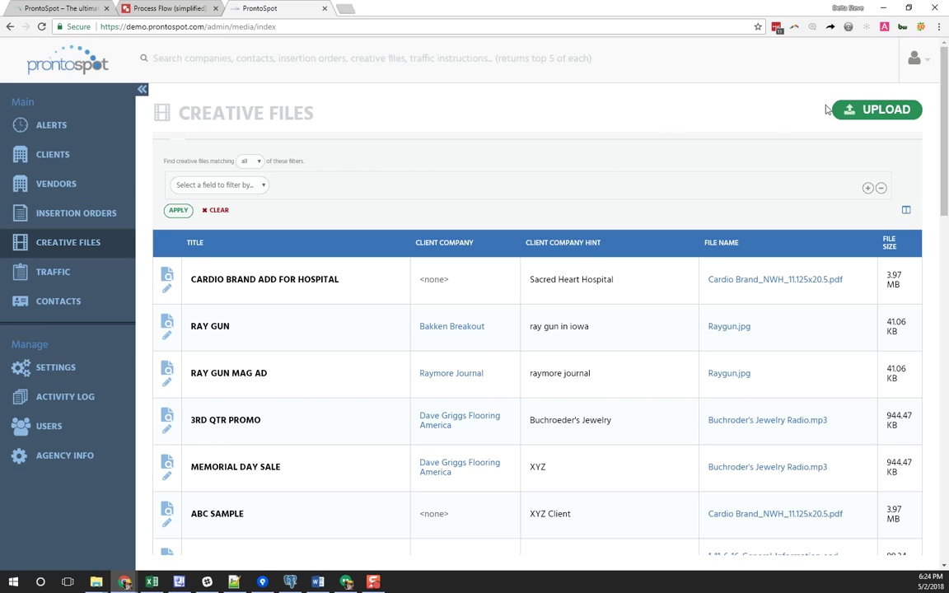
click(890, 116)
click(426, 278)
Upload Poporn days - promo.mp3 from the Desktop
click(721, 467)
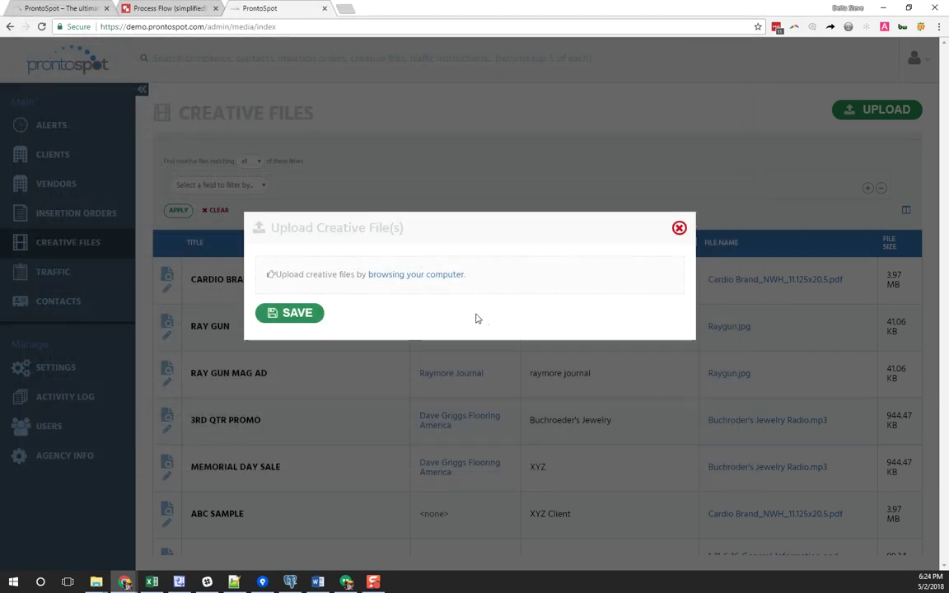
click(442, 278)
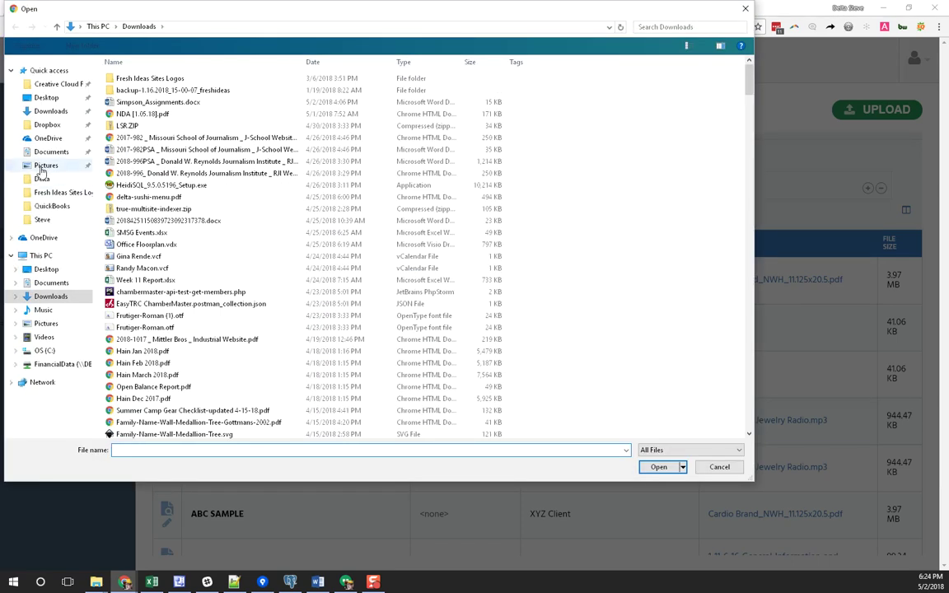
click(46, 270)
click(261, 271)
double_click(239, 264)
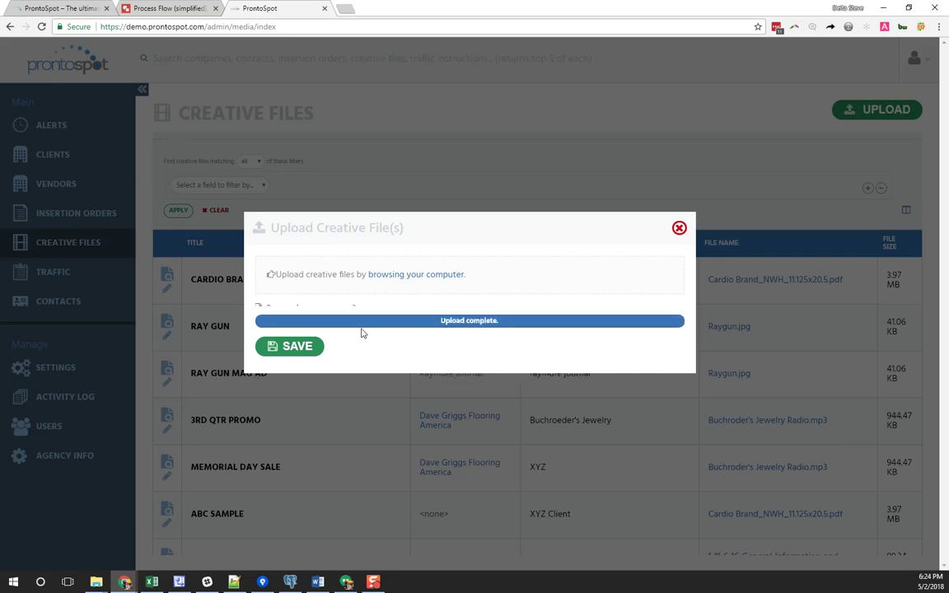
Title it 'popcorn days for sacred heart' with ISCI 12341235 and hint 'promo spot', then save
click(294, 320)
text(P)
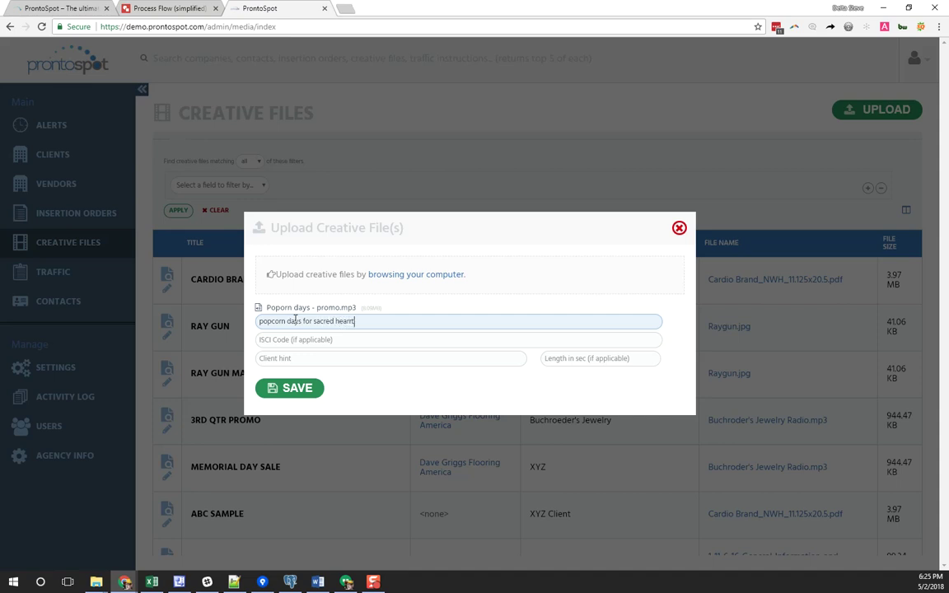
key(BackSpace)
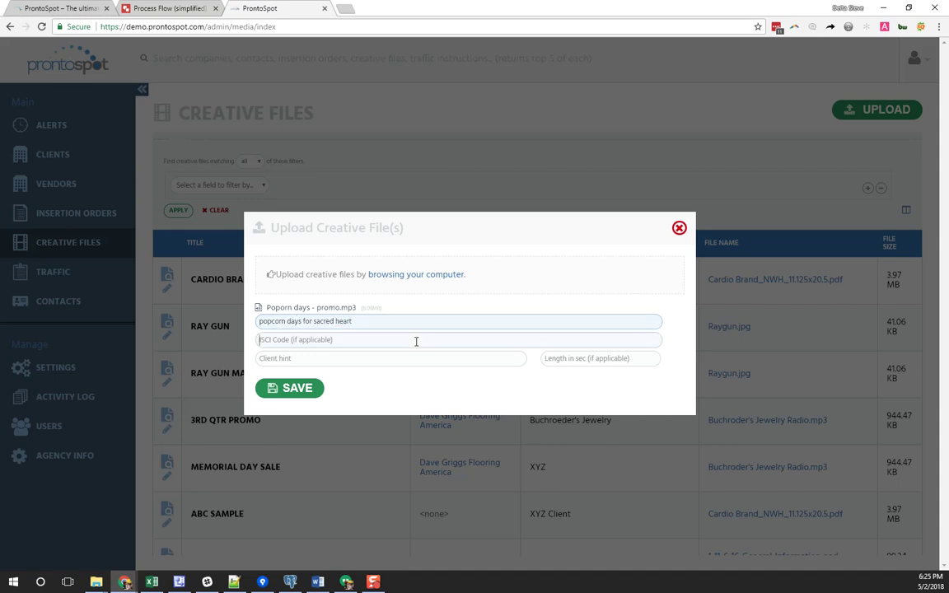
click(415, 341)
text(12341235)
click(347, 361)
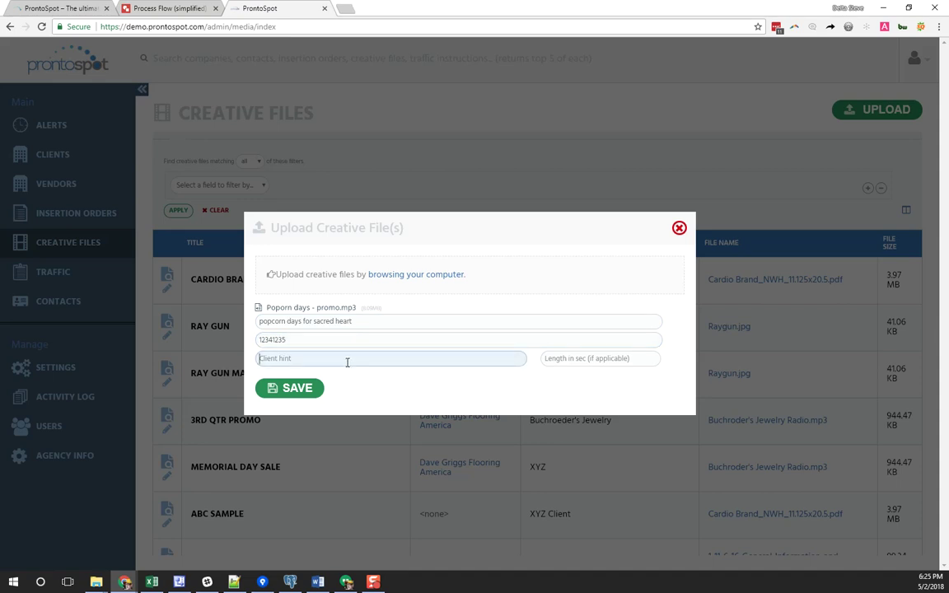
text(promo spot for July 2018 for Sacred Heart in St. Louis)
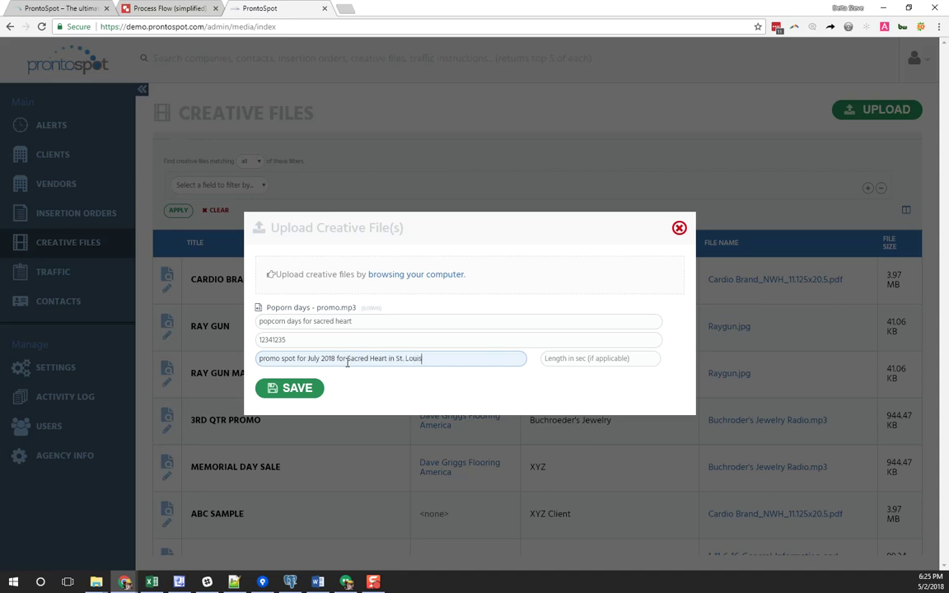
click(308, 391)
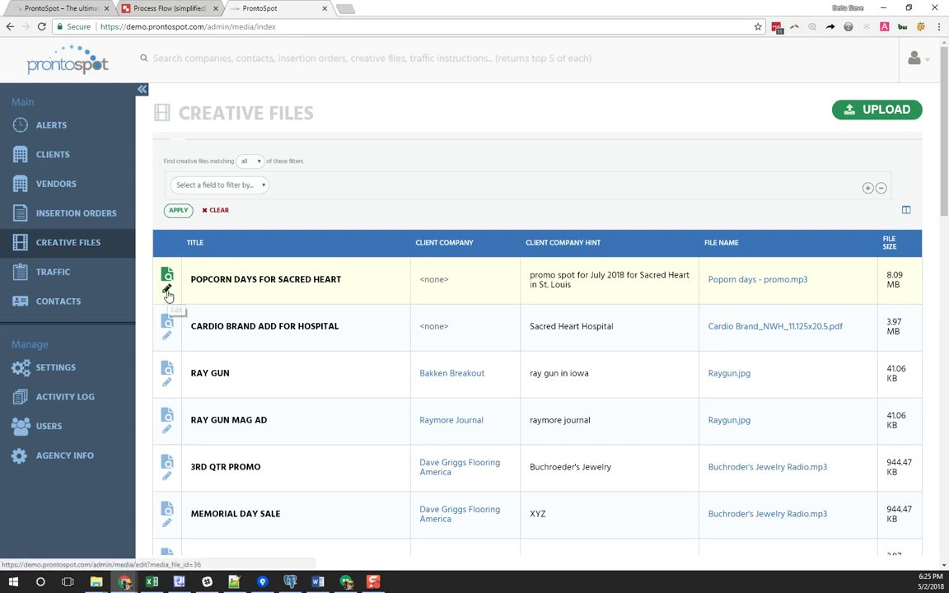
Re-save the popcorn days creative's details, then show the Insertion Orders list
click(167, 292)
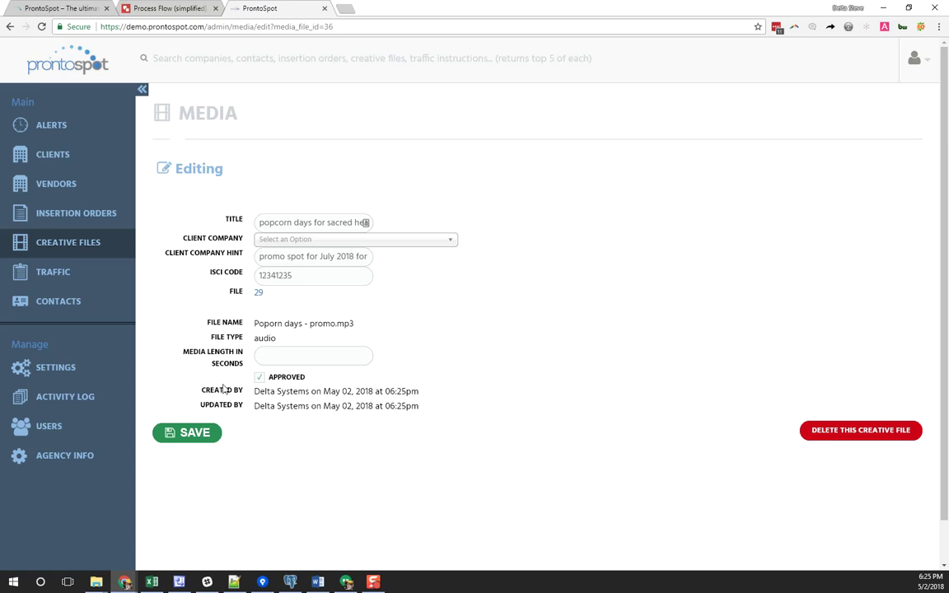
click(206, 435)
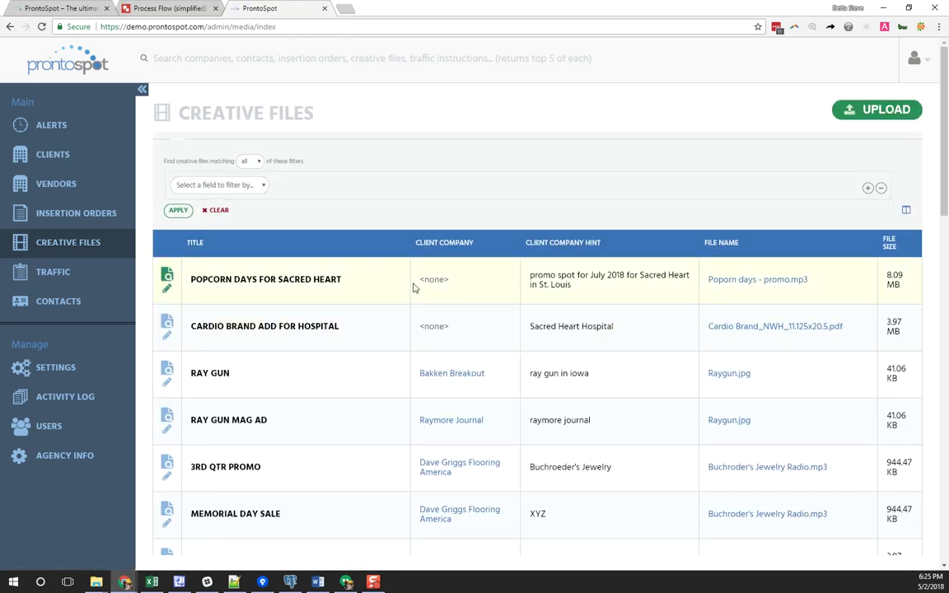
click(93, 217)
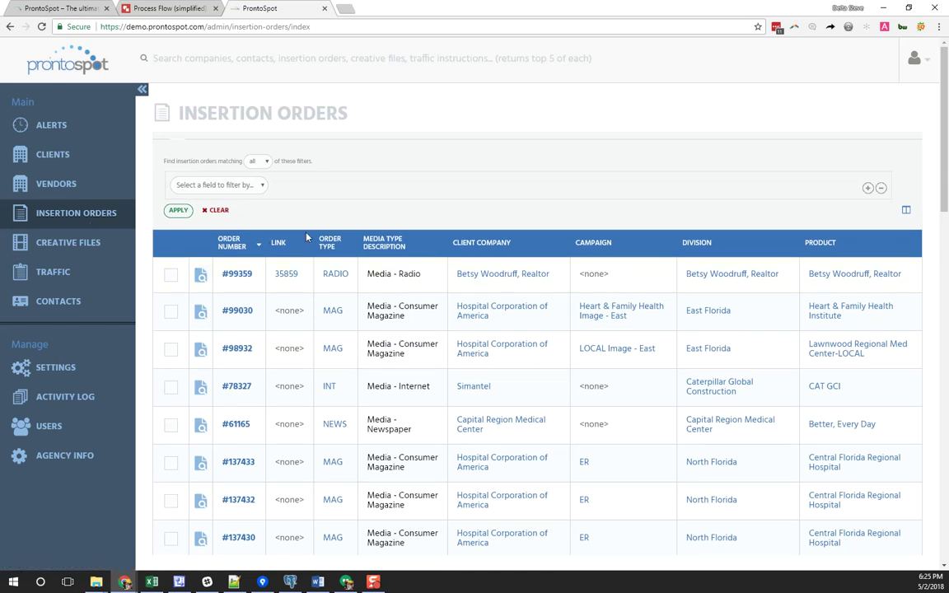
Filter insertion orders to Client Company containing 'heart' and highlight their media types
click(235, 185)
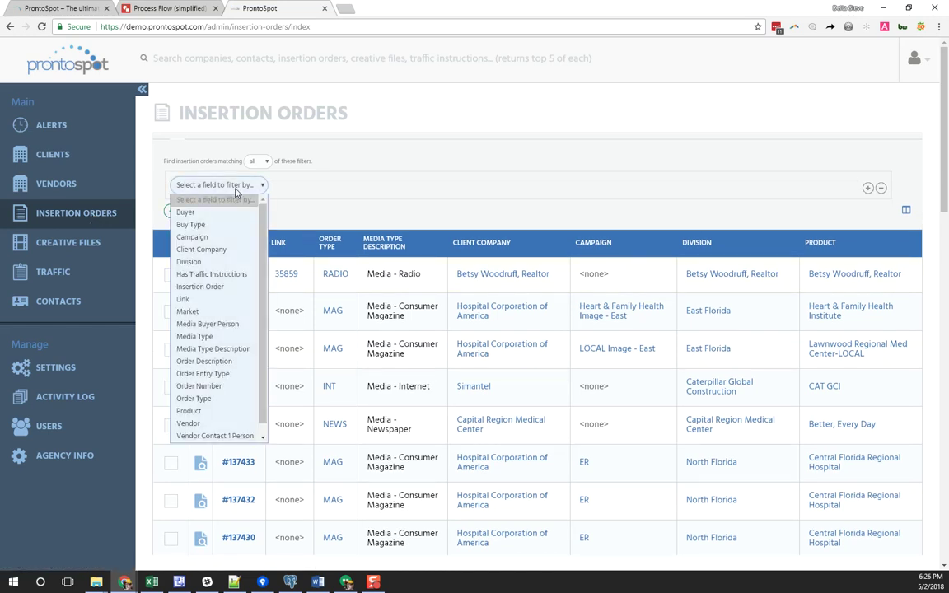
click(218, 250)
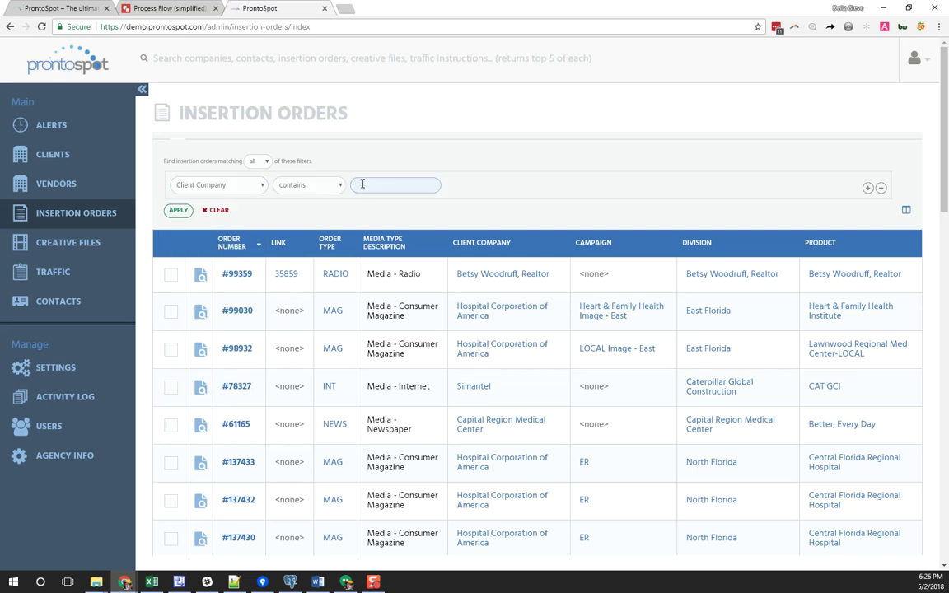
text(heart)
key(Return)
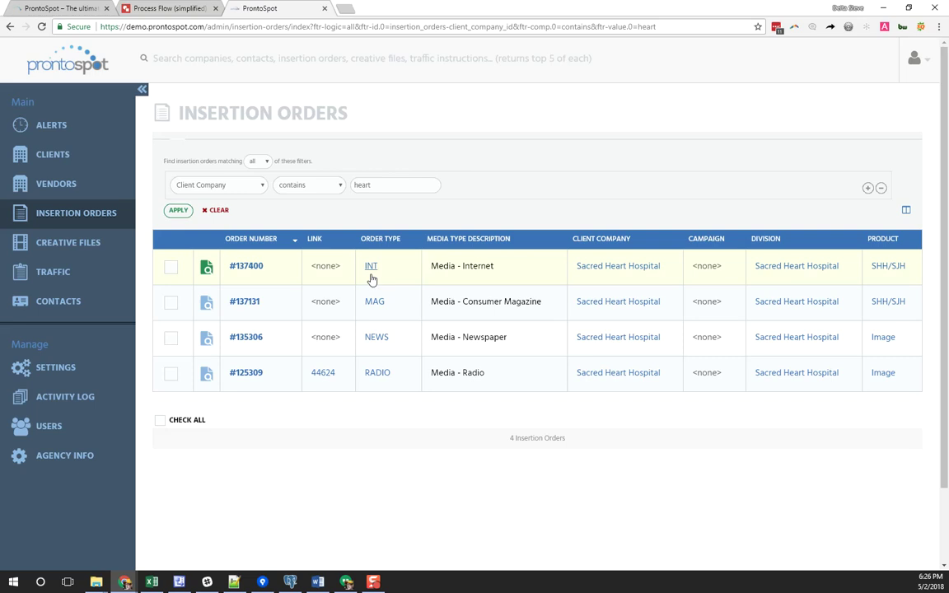
drag(497, 271, 463, 267)
drag(546, 303, 443, 306)
drag(506, 337, 442, 337)
drag(486, 373, 429, 376)
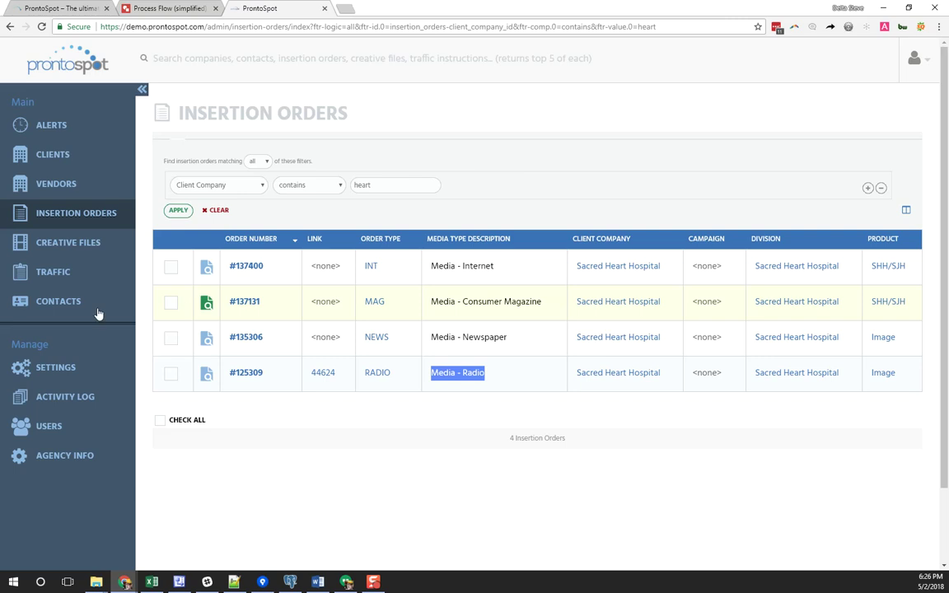
Generate traffic instructions for Sacred Heart radio order #125309 with vendor WDVM-AM
click(172, 375)
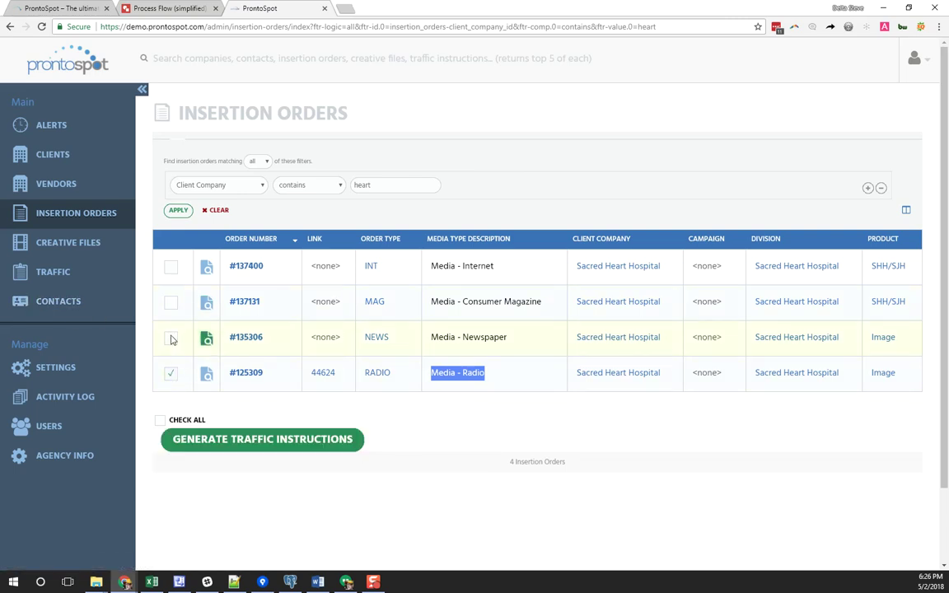
click(240, 376)
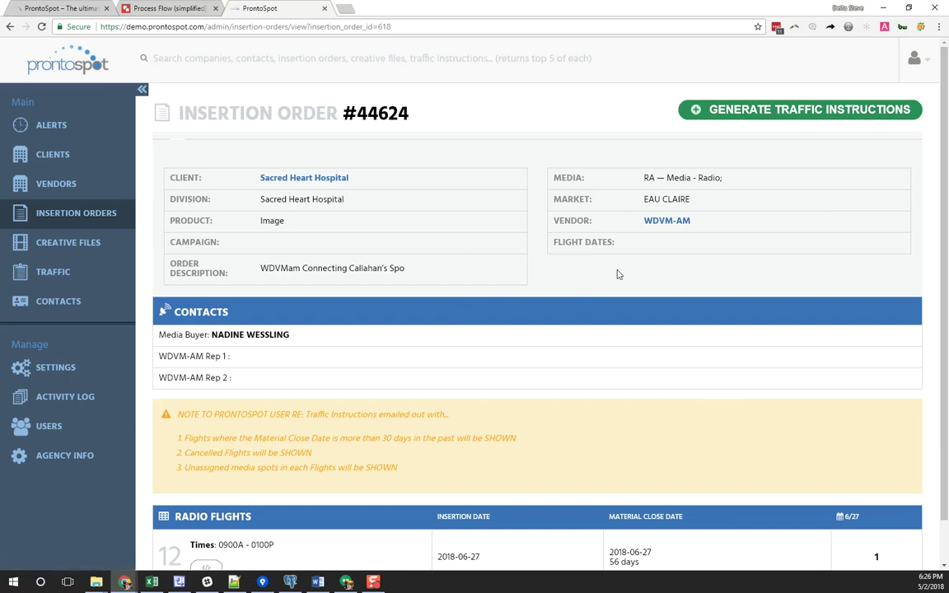
drag(698, 222, 627, 226)
scroll(659, 362, down, 1)
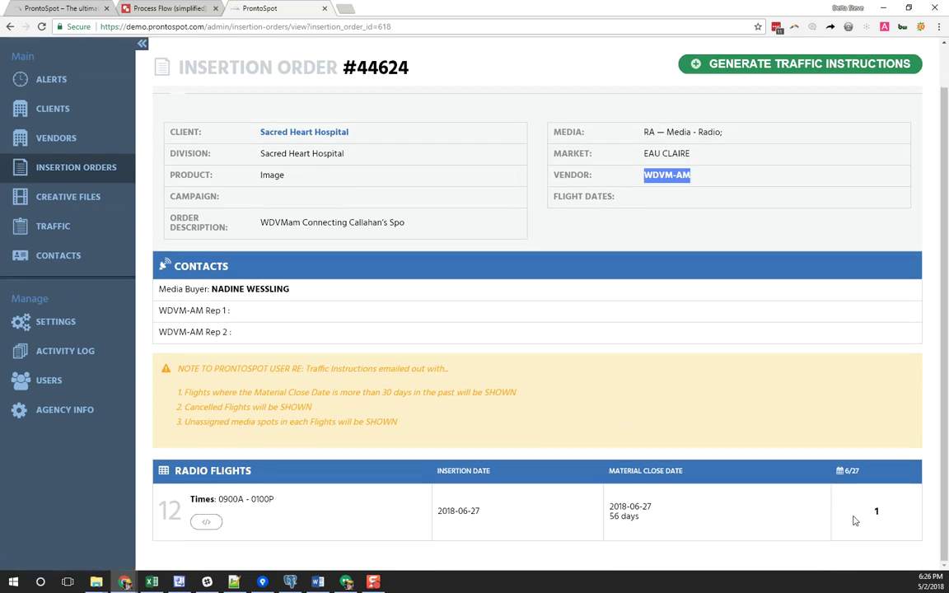
drag(656, 523, 596, 511)
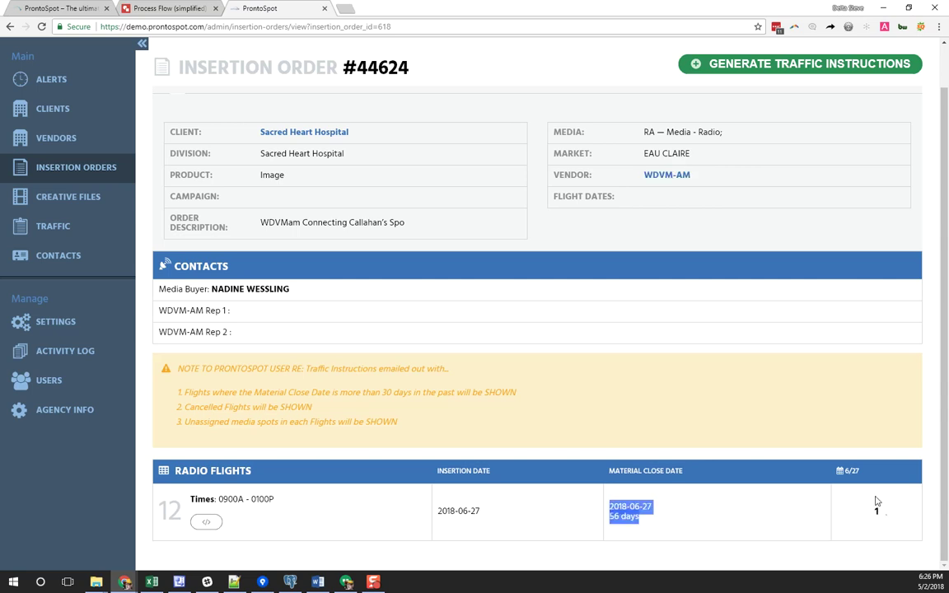
scroll(836, 356, up, 1)
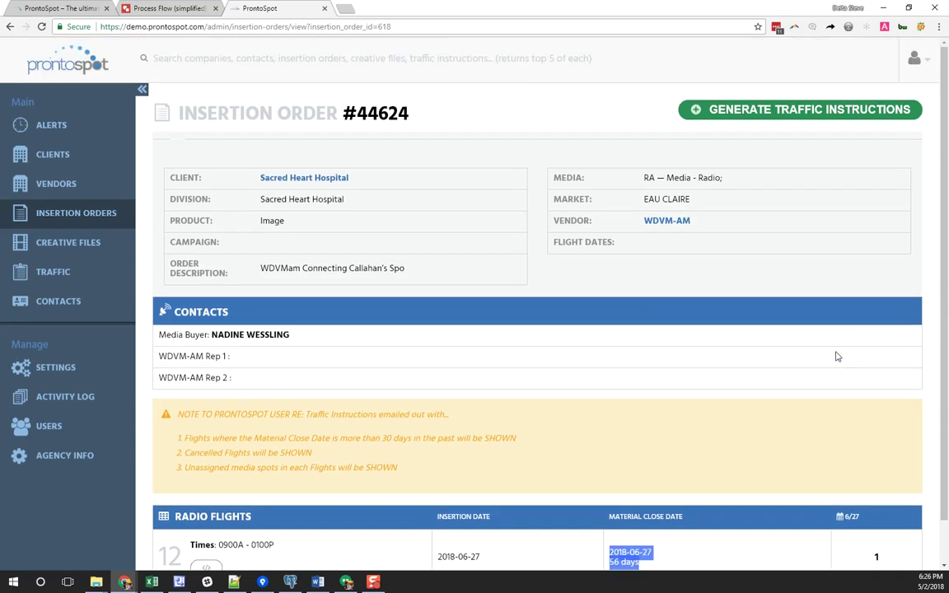
click(764, 115)
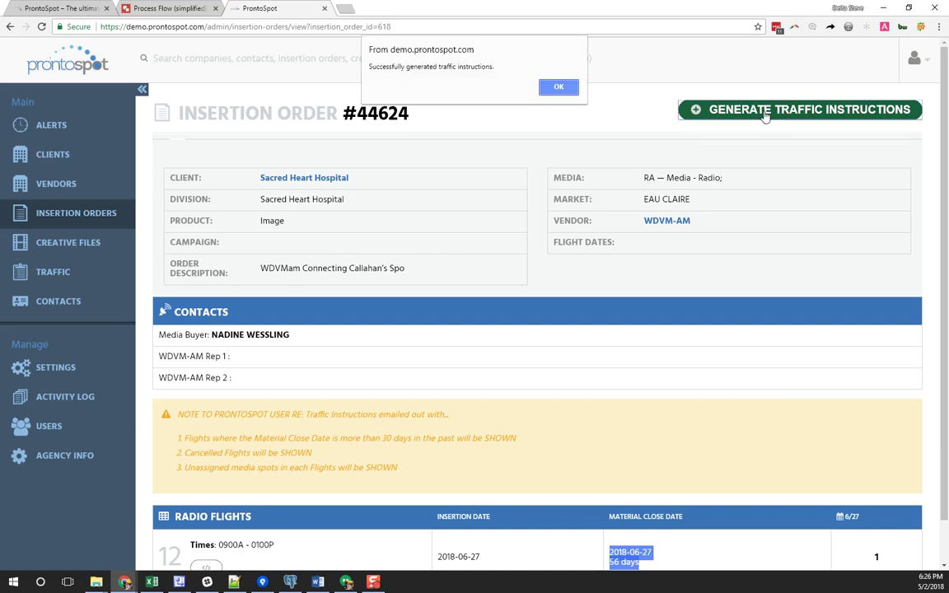
click(558, 87)
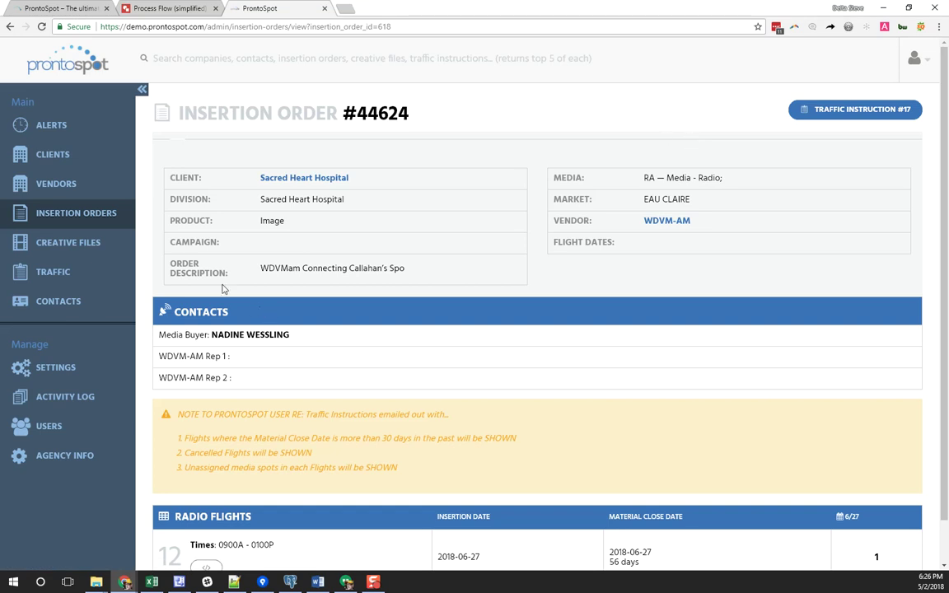
click(93, 213)
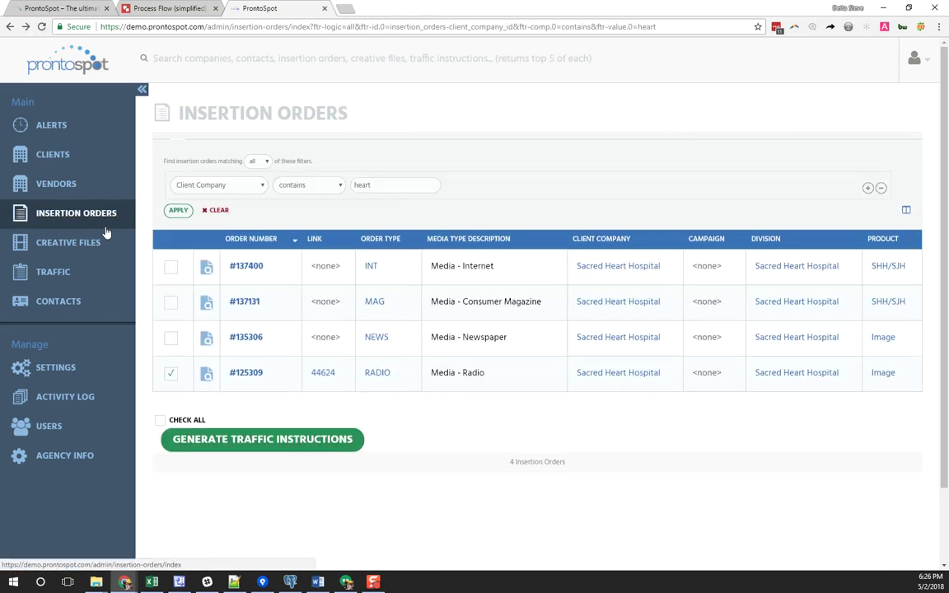
Bulk-generate traffic instructions for orders #137400, #137131, #135306 and #125309
click(171, 266)
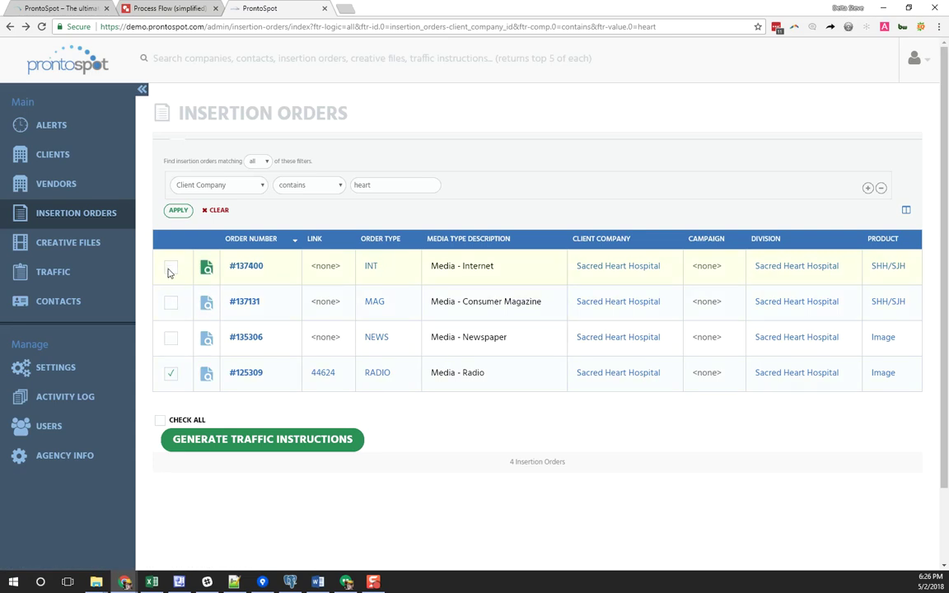
click(171, 301)
click(171, 337)
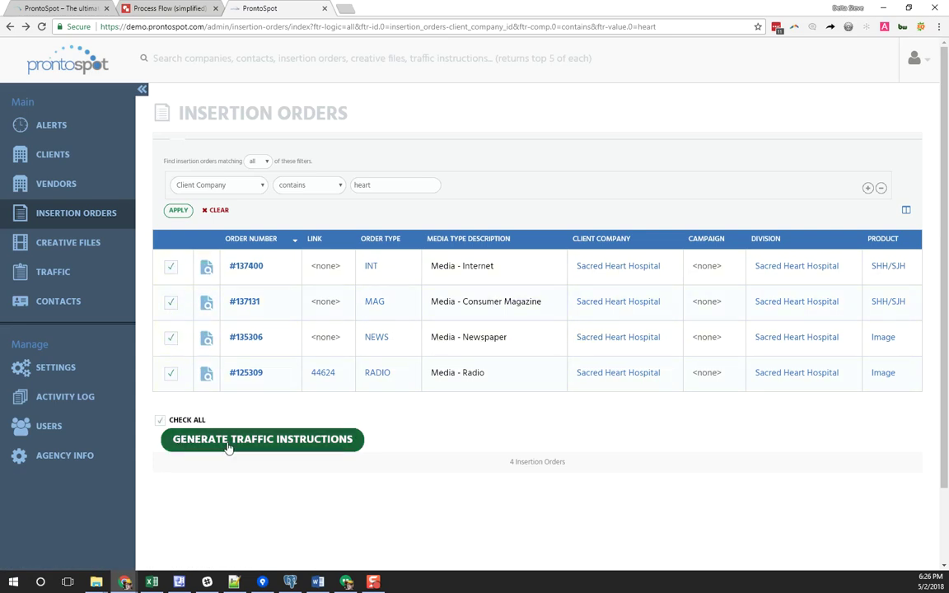
click(338, 441)
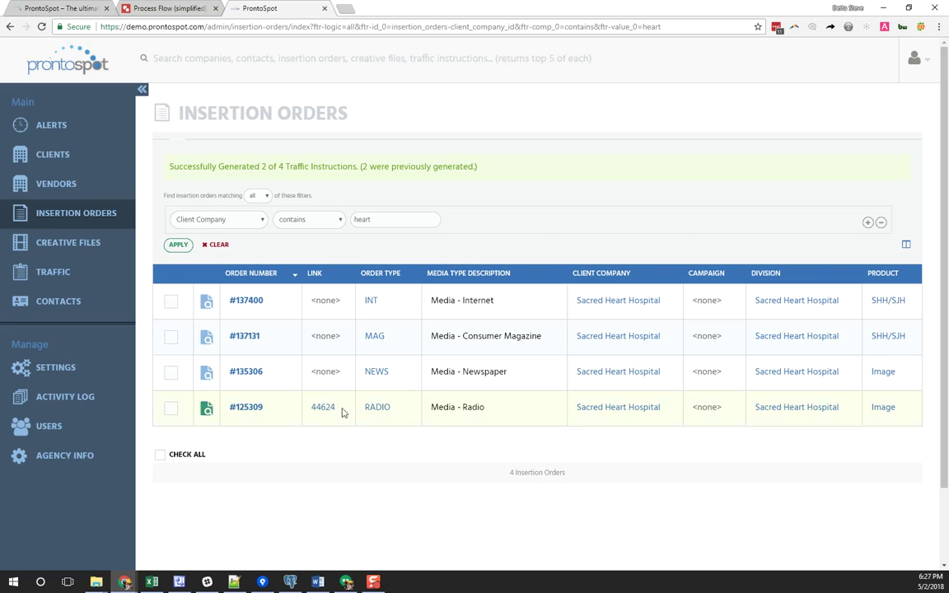
Highlight the '2 of 4 generated' confirmation and part of the page heading
drag(254, 167, 413, 168)
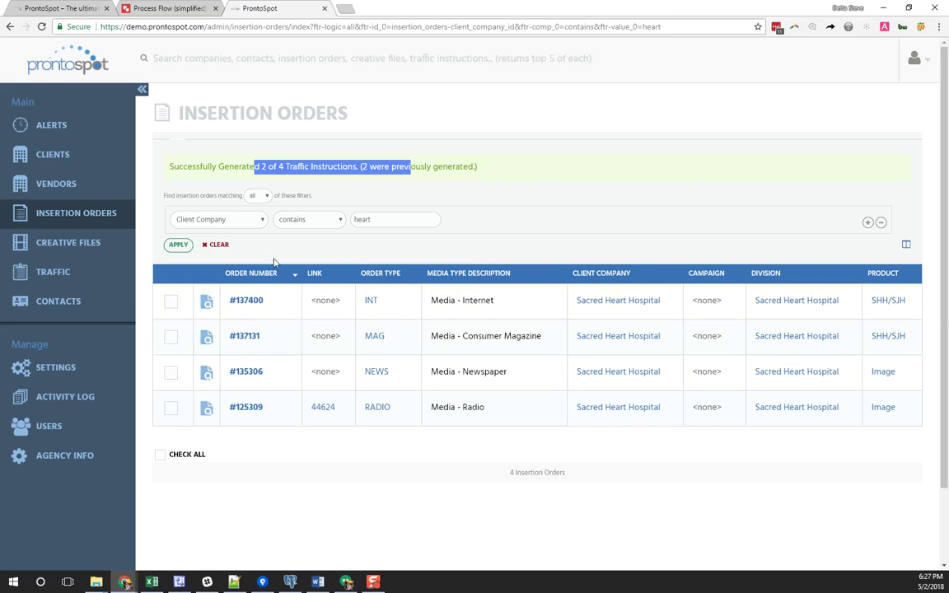
click(248, 237)
drag(173, 113, 229, 113)
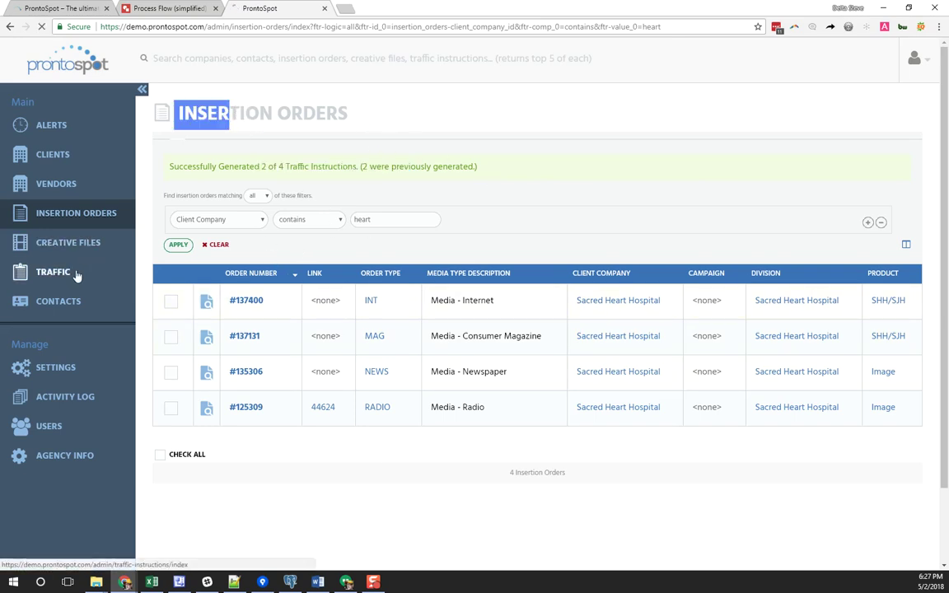
Filter the Traffic list to Client Company containing 'heart'
click(66, 272)
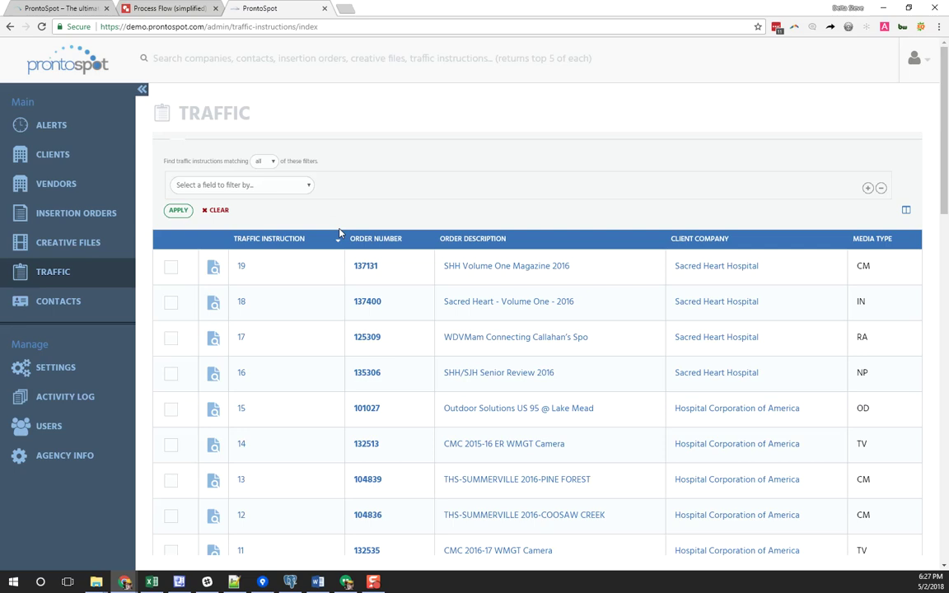
click(281, 189)
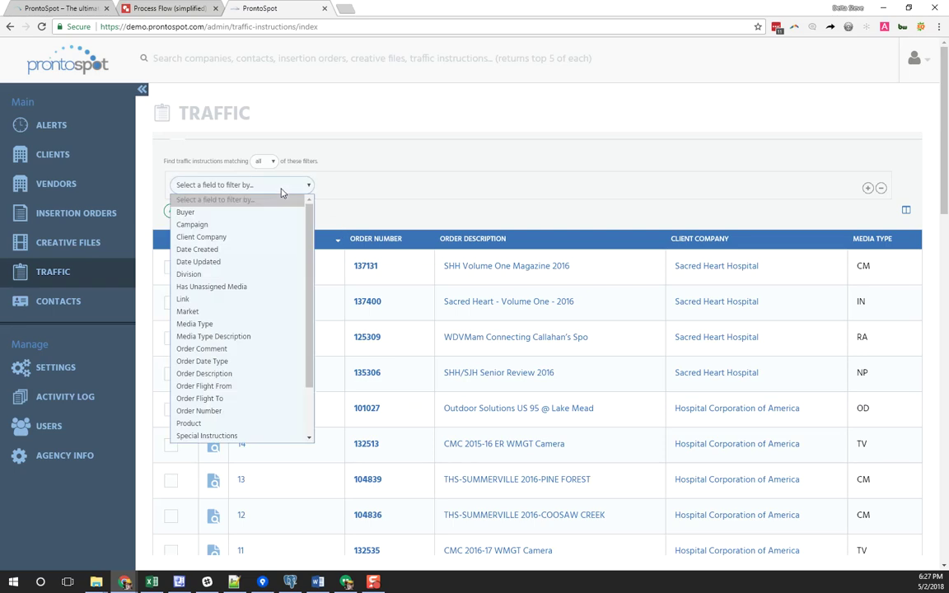
click(219, 240)
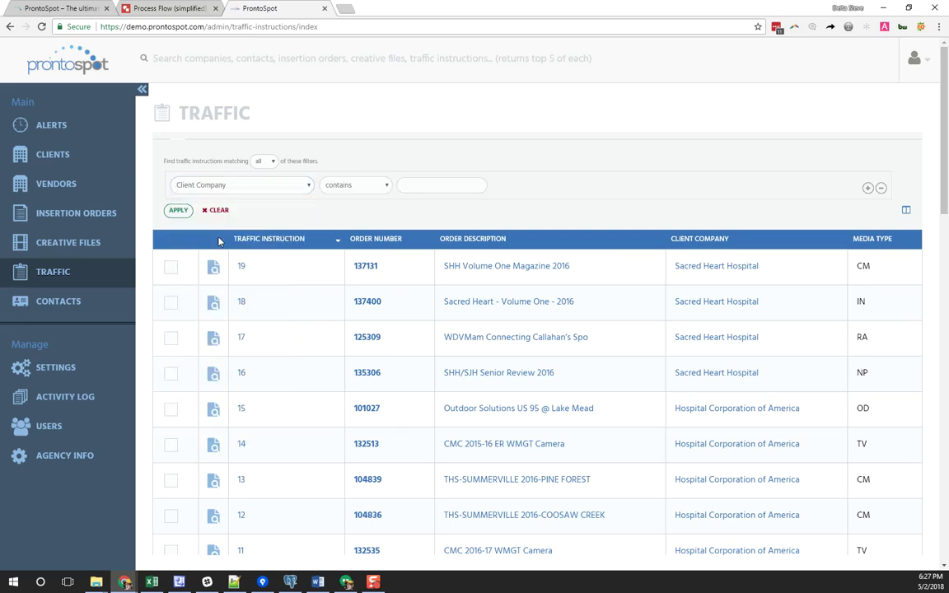
click(415, 188)
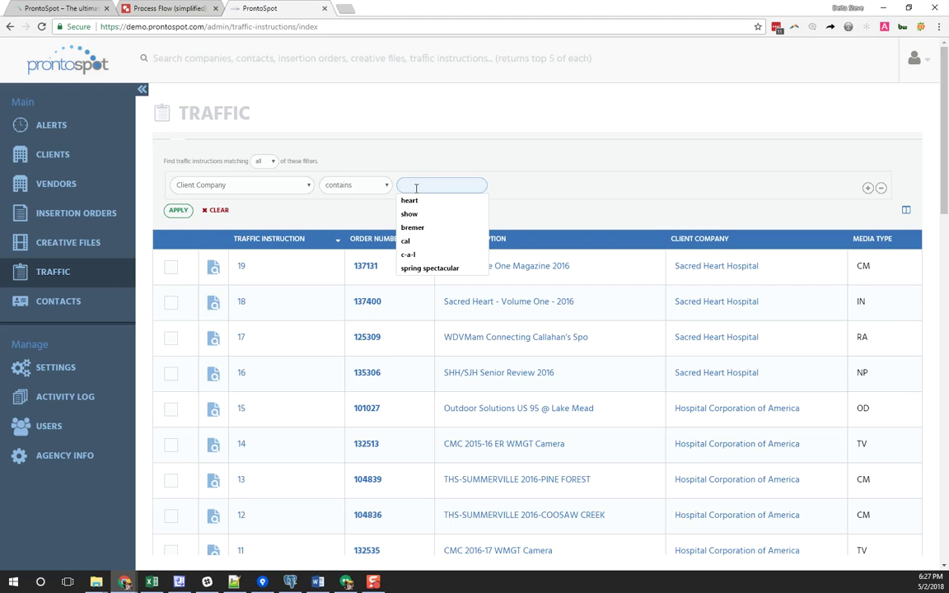
text(heart)
key(Return)
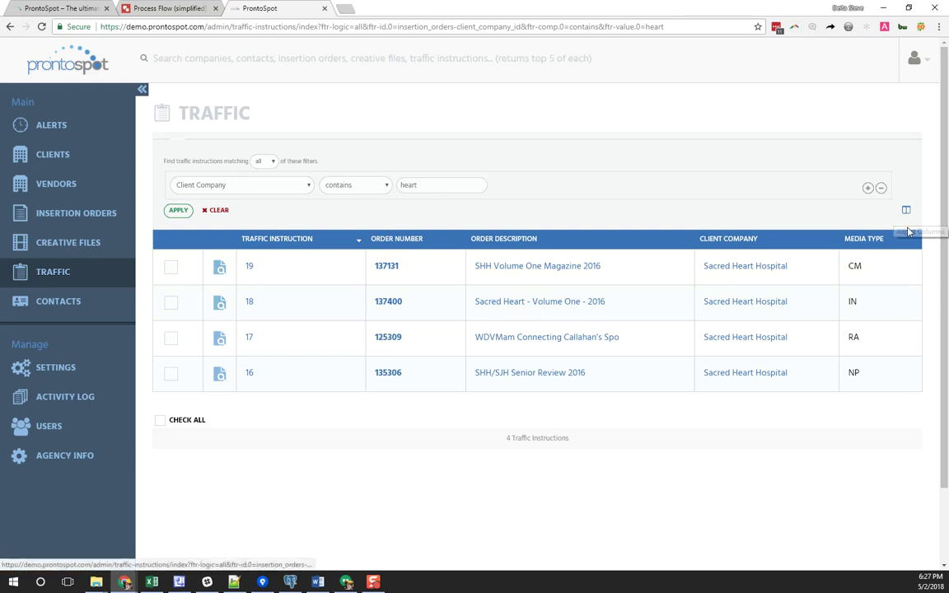
Add a Campaign filter condition and match any of the filters
click(867, 188)
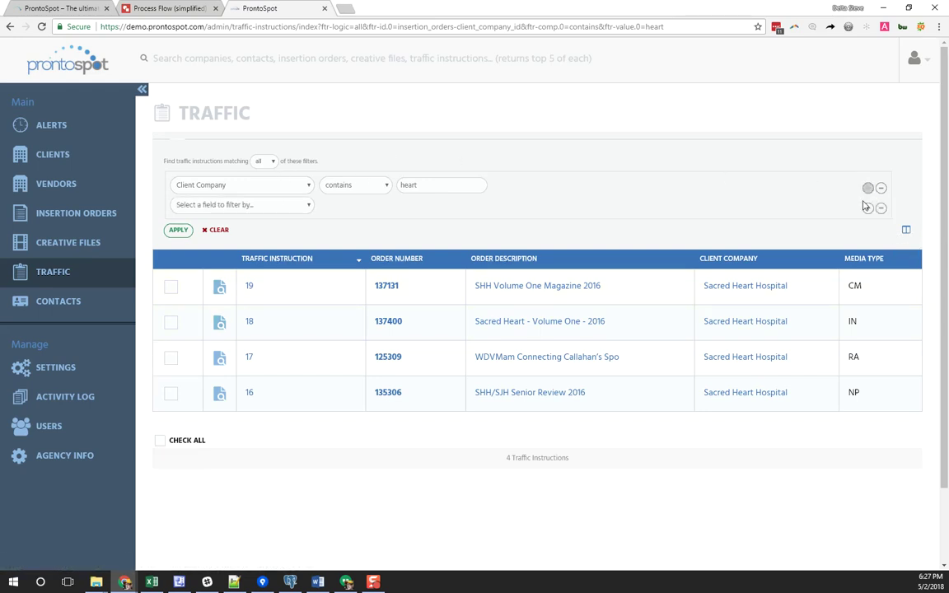
click(867, 210)
click(263, 161)
click(263, 186)
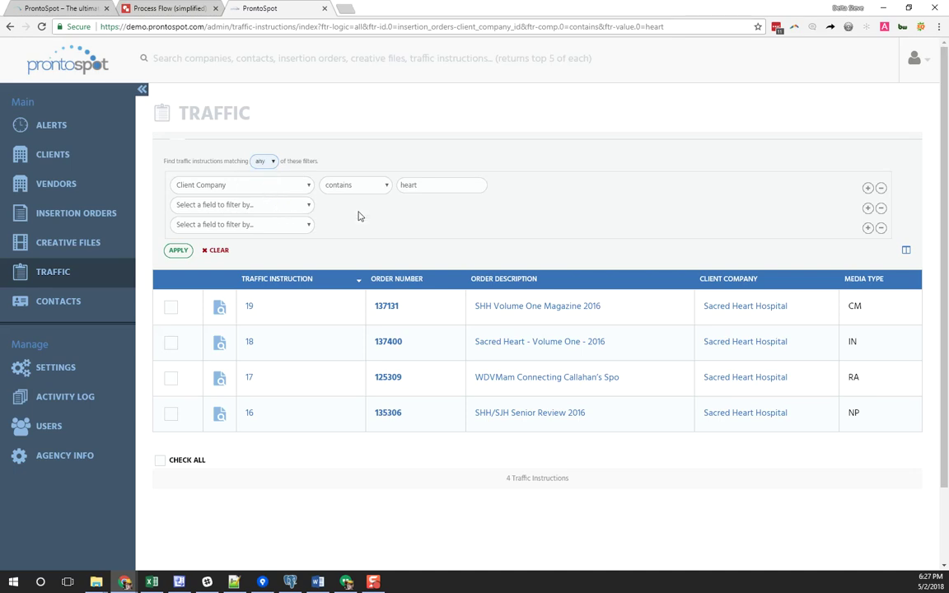
click(299, 206)
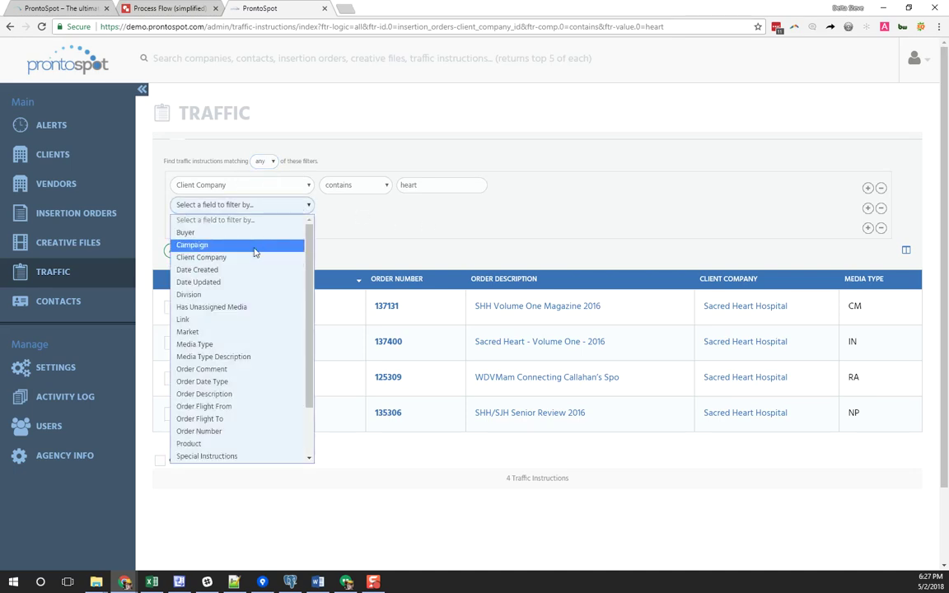
click(255, 245)
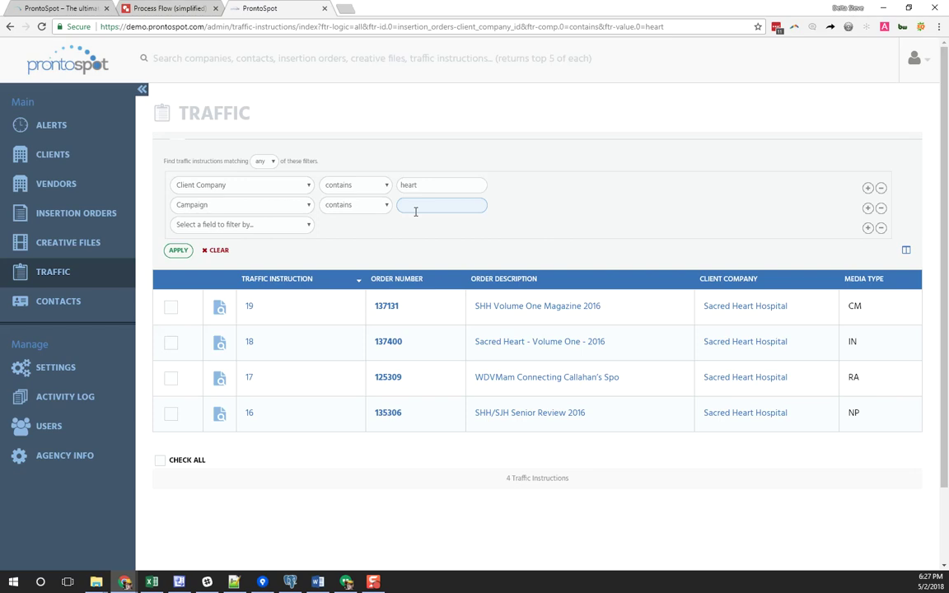
click(264, 161)
click(320, 209)
Show the Market and Campaign columns in the traffic table
click(905, 251)
scroll(861, 457, down, 1)
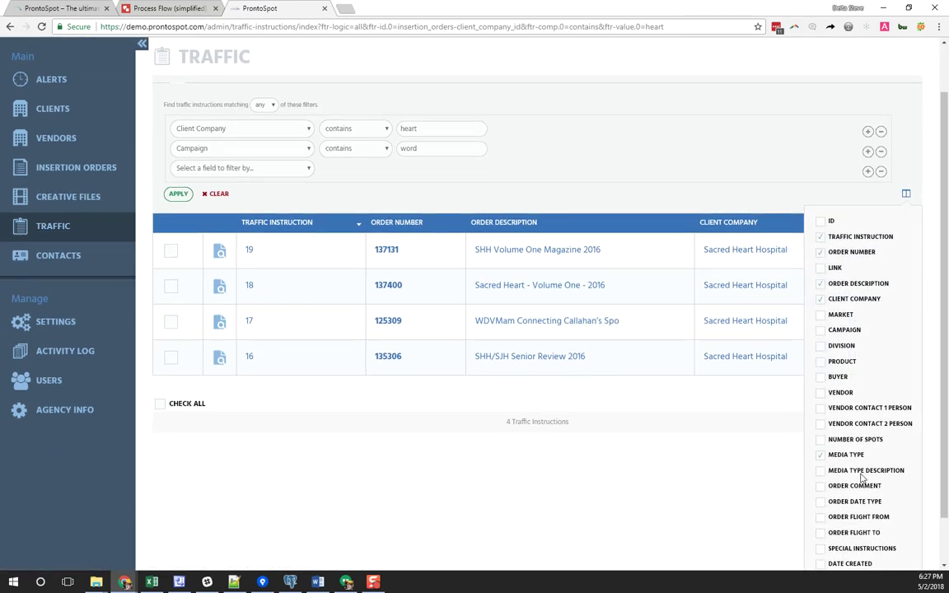
click(847, 316)
click(844, 330)
scroll(854, 375, down, 1)
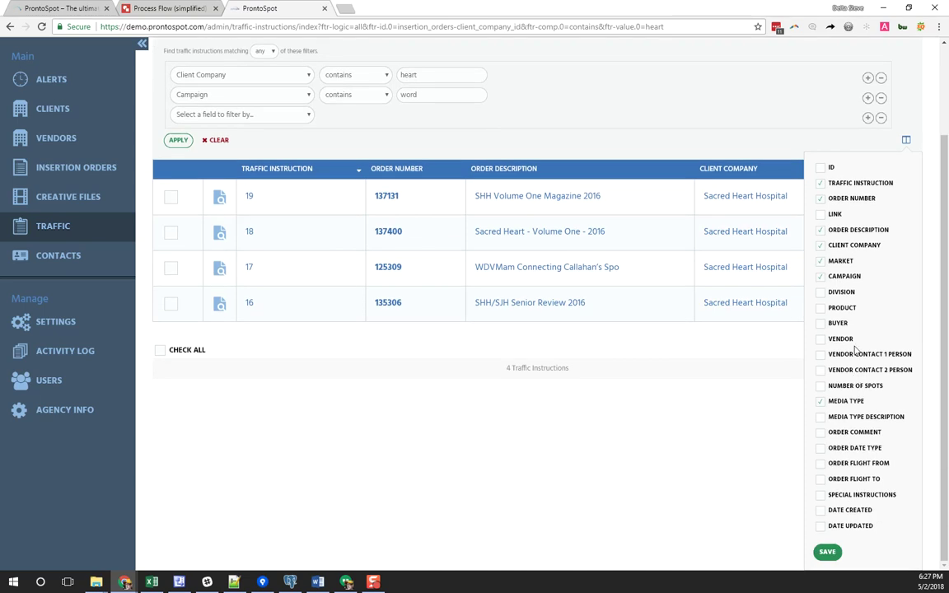
click(827, 550)
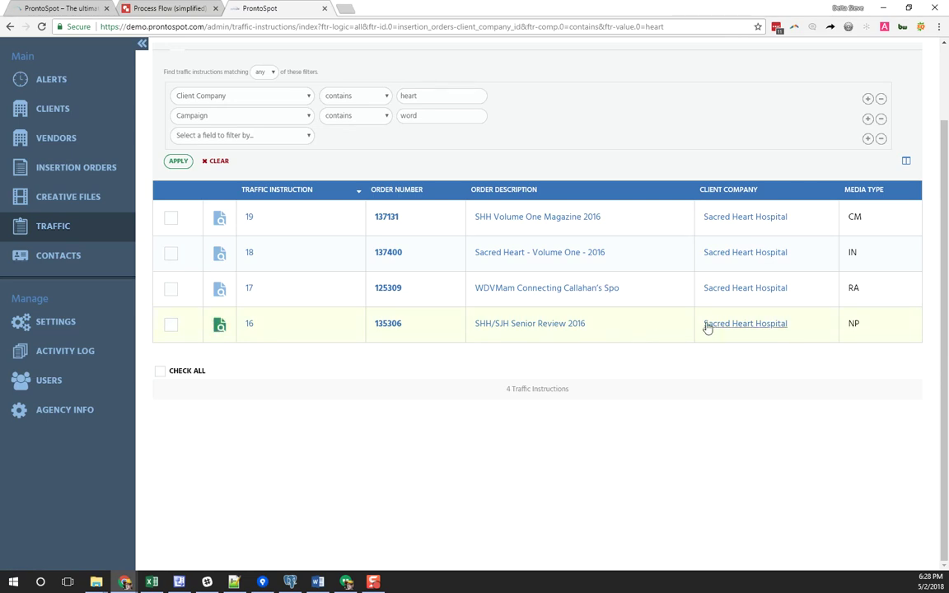
Open traffic instruction #17 and assign media to its WDVM-AM radio spot
click(221, 290)
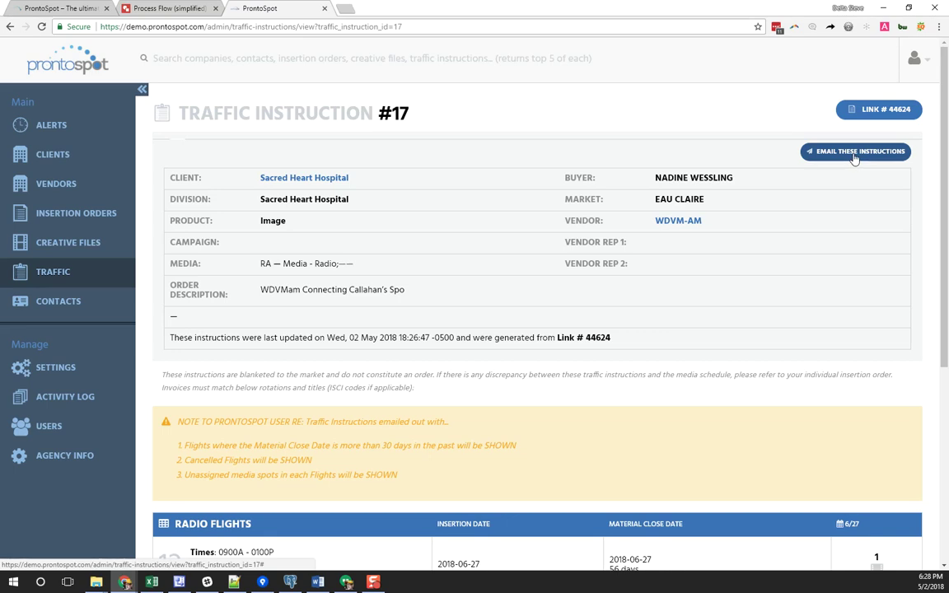
scroll(860, 247, down, 3)
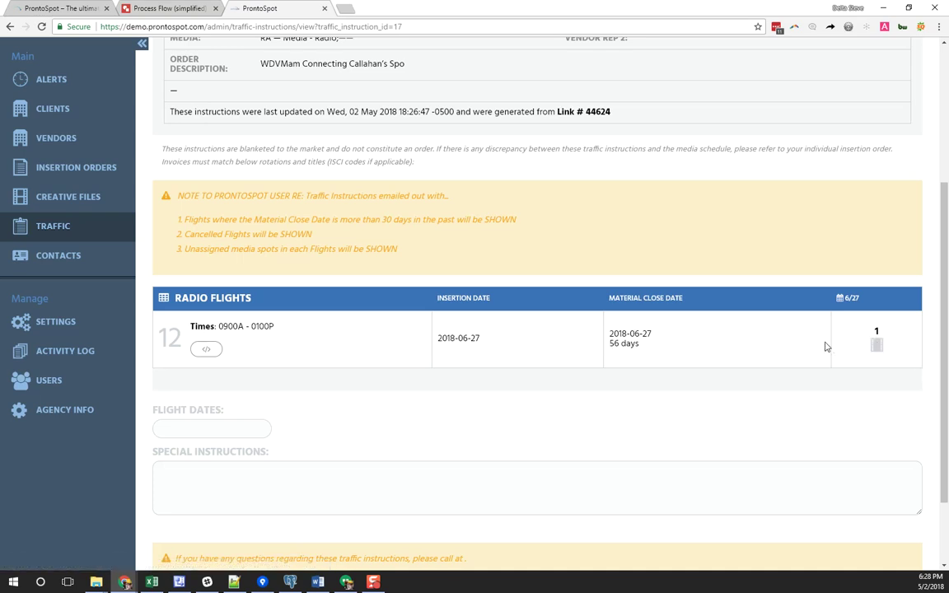
click(875, 347)
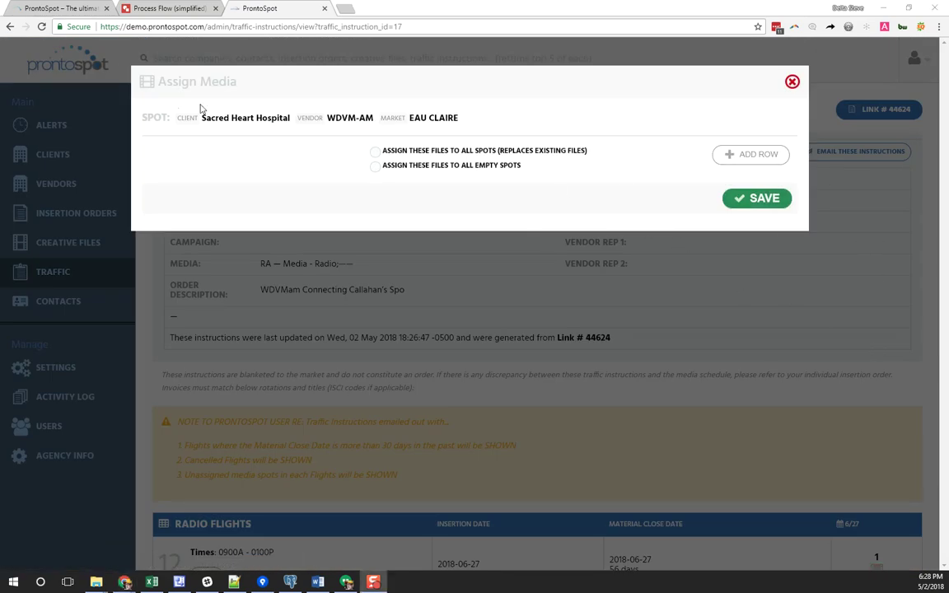
Attach 'popcorn days for sacred heart' and 'Ray Gun' from ProntoSpot to the first media row
drag(174, 121, 355, 120)
click(750, 155)
click(729, 193)
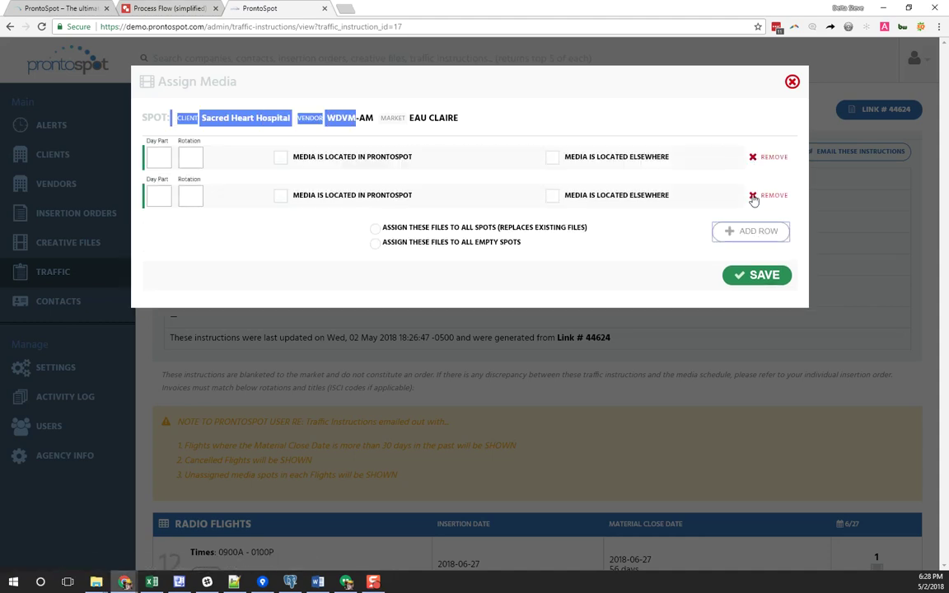
click(303, 167)
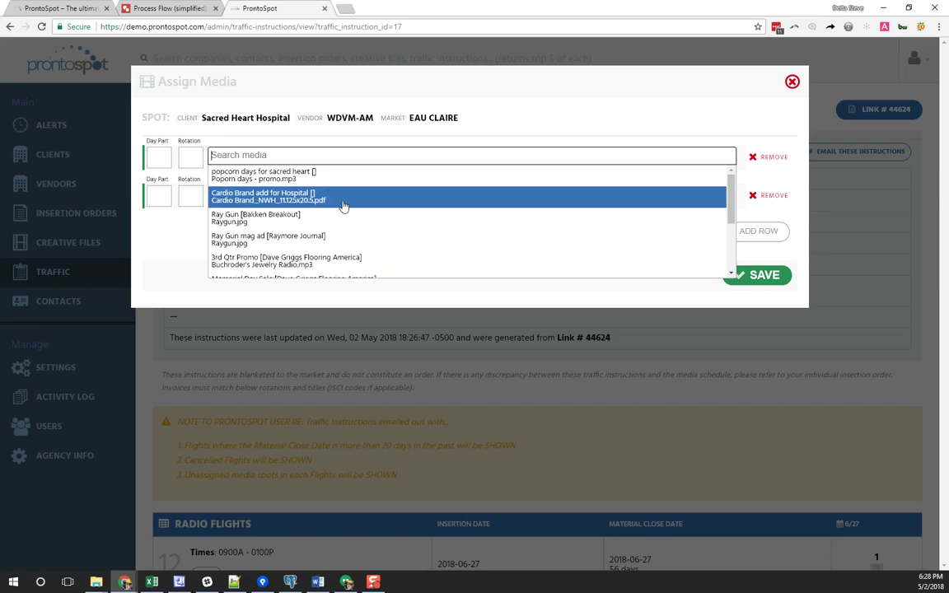
click(300, 181)
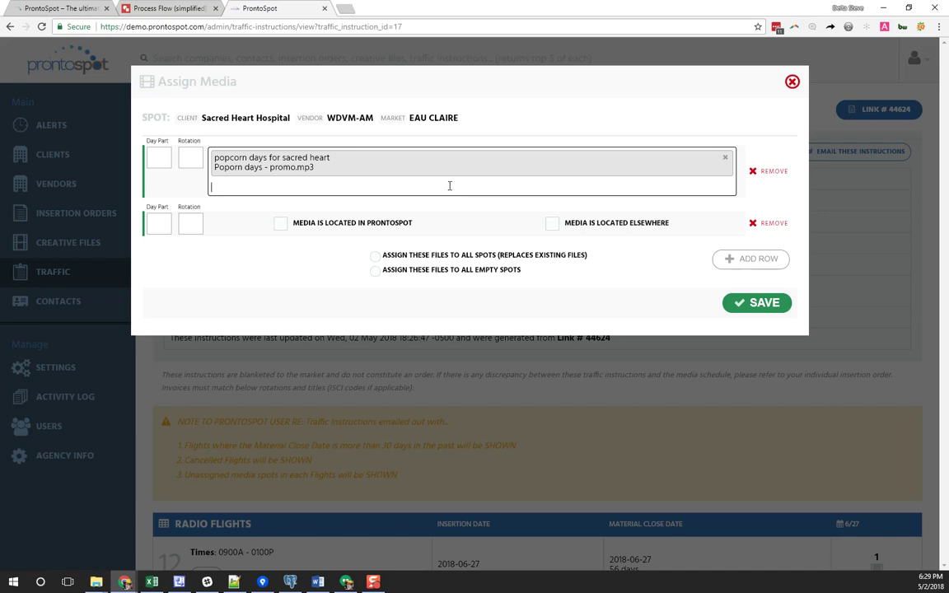
click(449, 188)
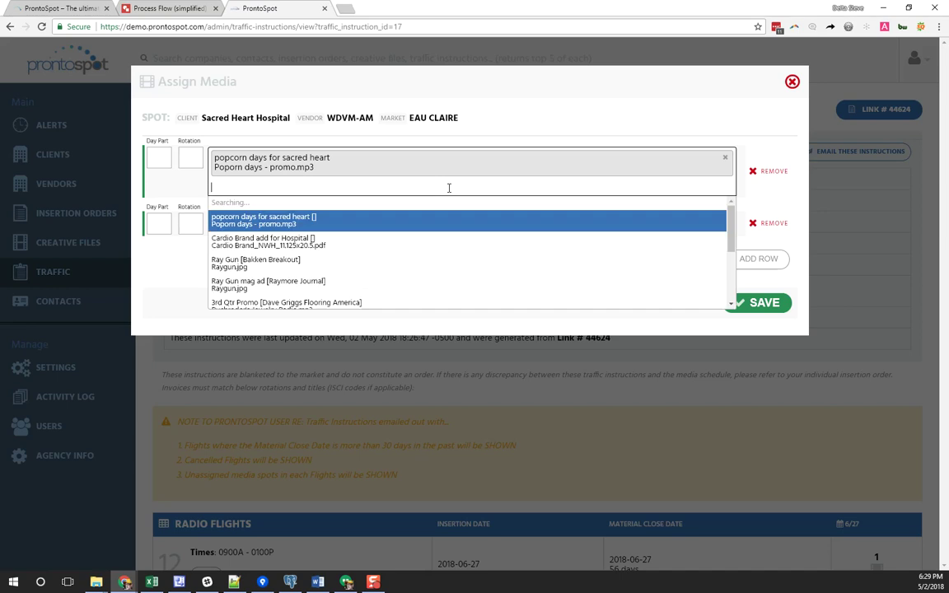
click(423, 258)
click(354, 199)
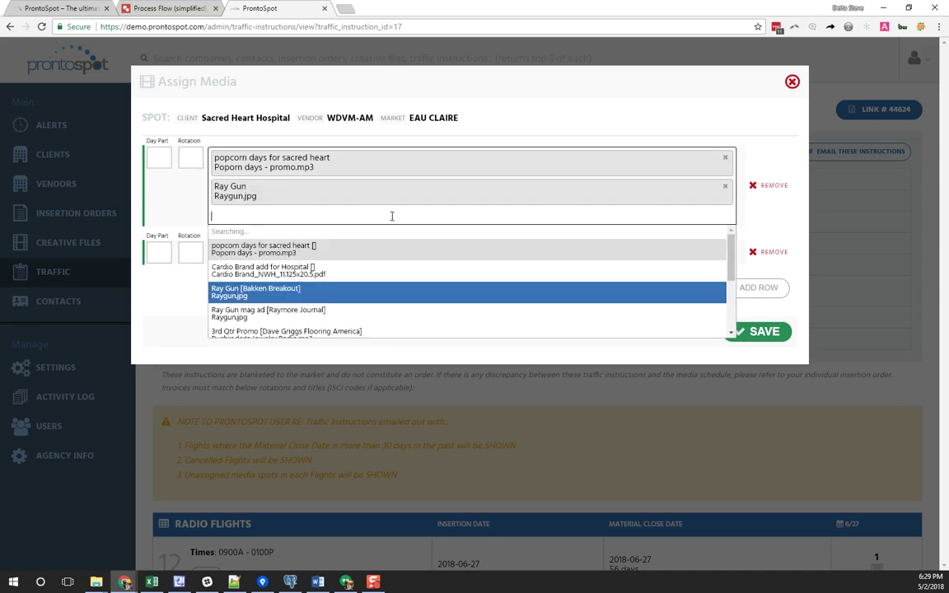
Set the first row's Day Part to ALL and Rotation to 50
click(163, 154)
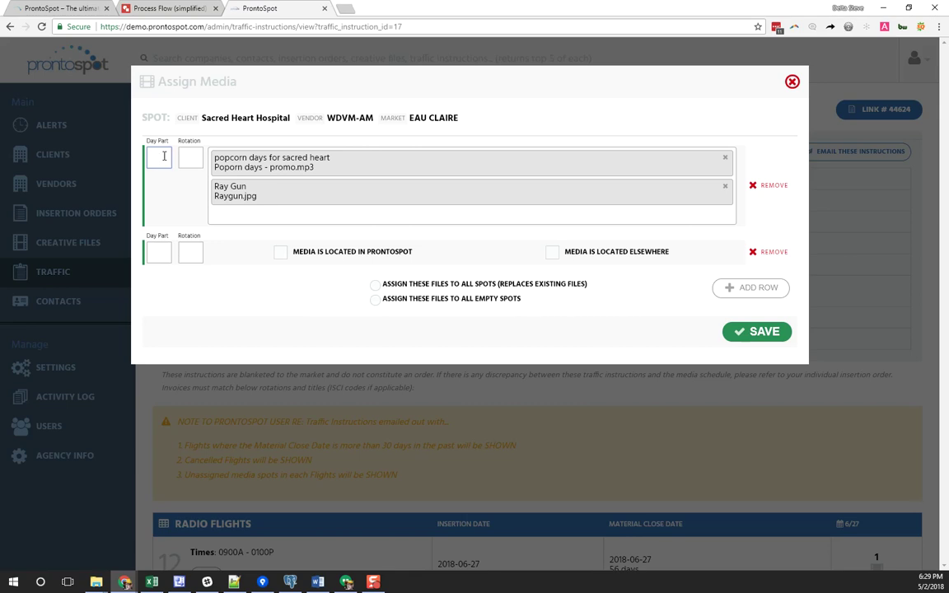
text(ALL)
key(Tab)
text(50)
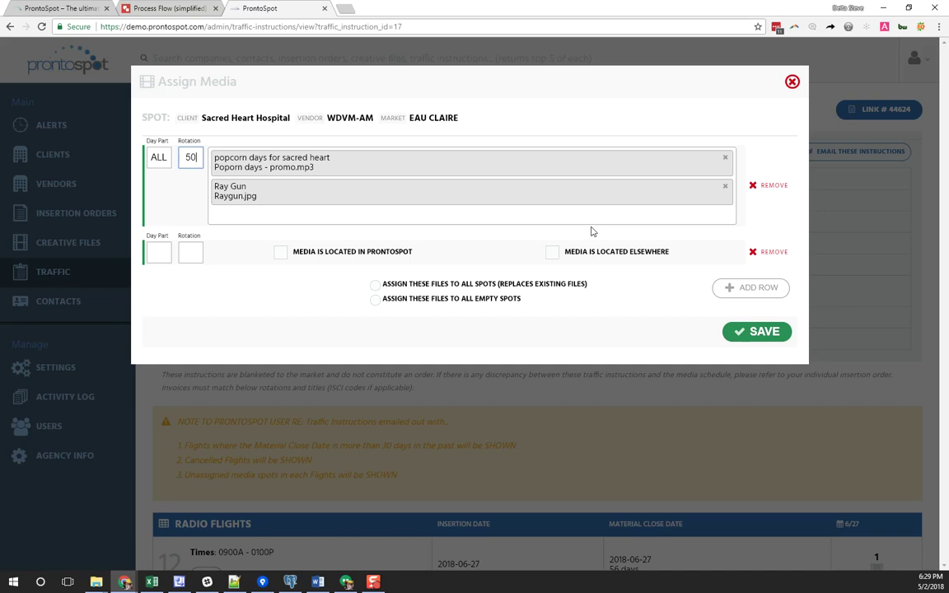
Give row 2 the note 'find the media file in dropbox.com/asdfasfasfgasfad', day part $$, rotation @@, and save
click(569, 252)
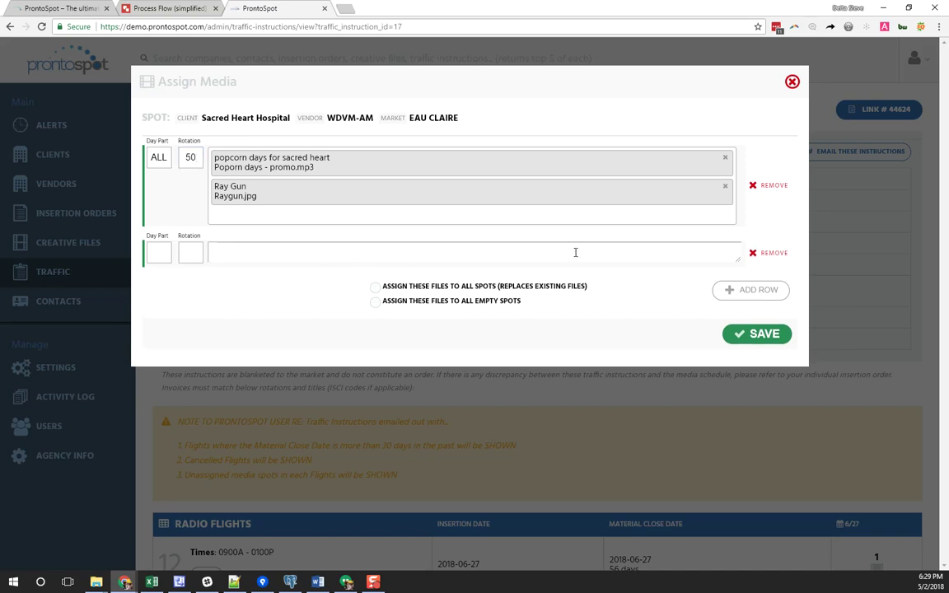
click(454, 253)
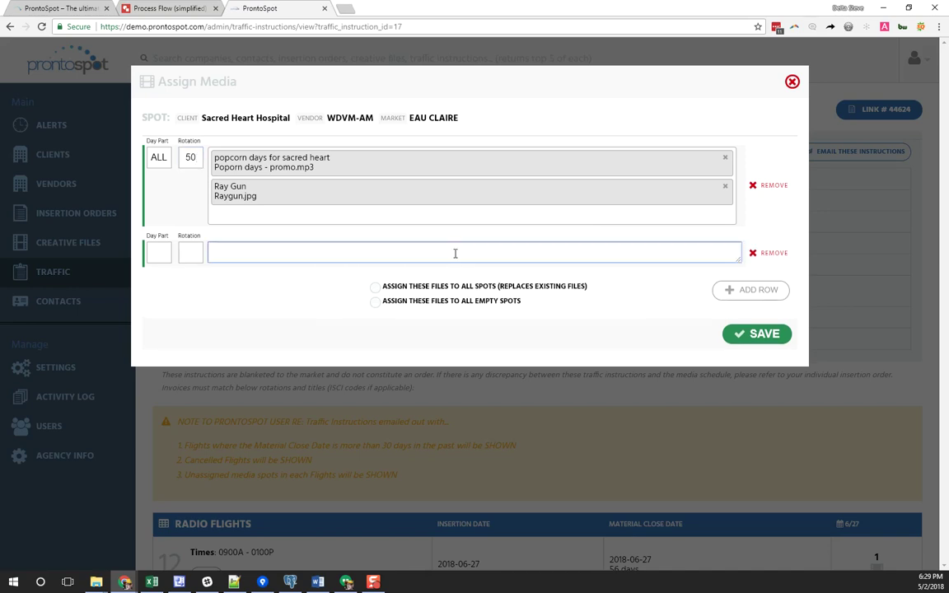
text(find the media file in do)
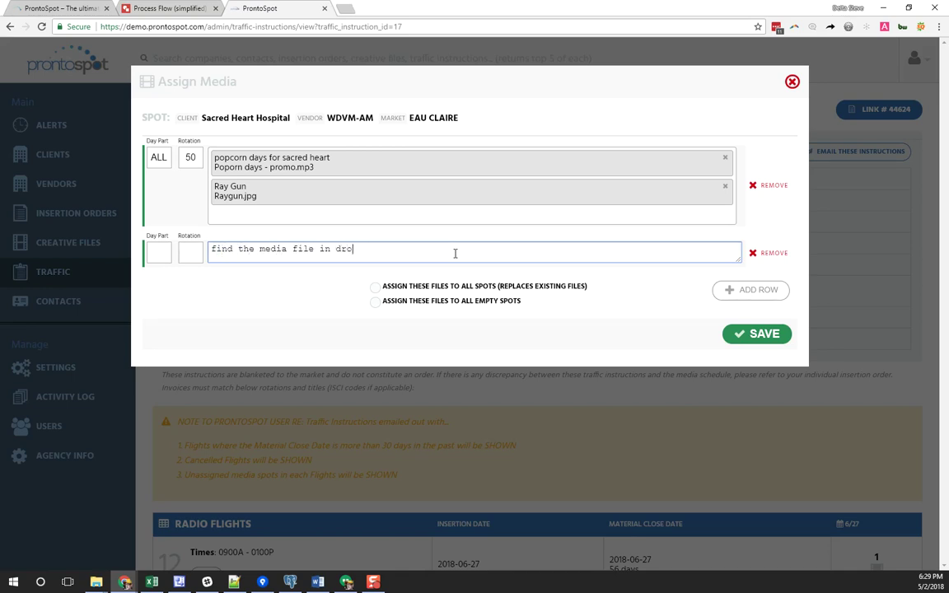
text(opbox.com/asdfasfasfgasfad)
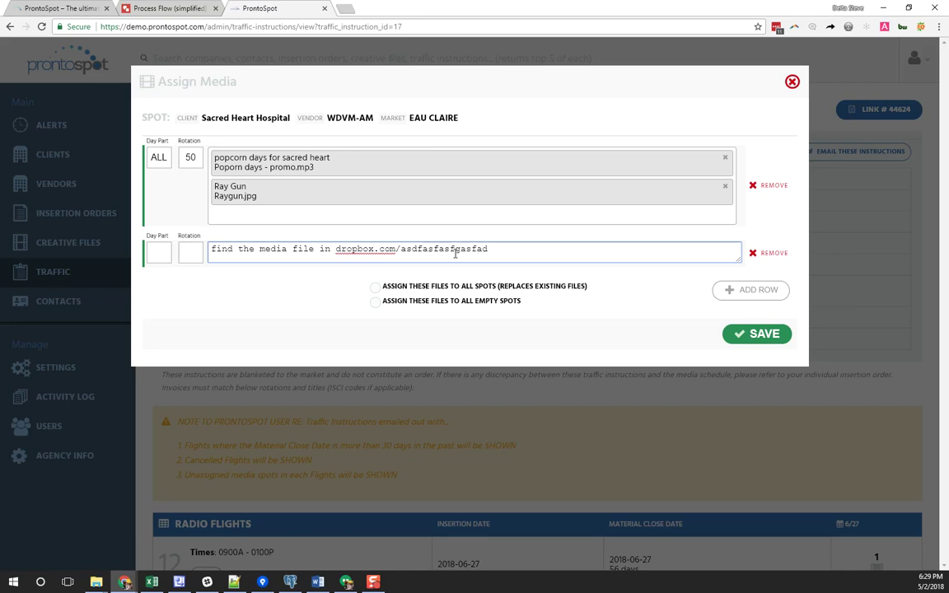
click(163, 251)
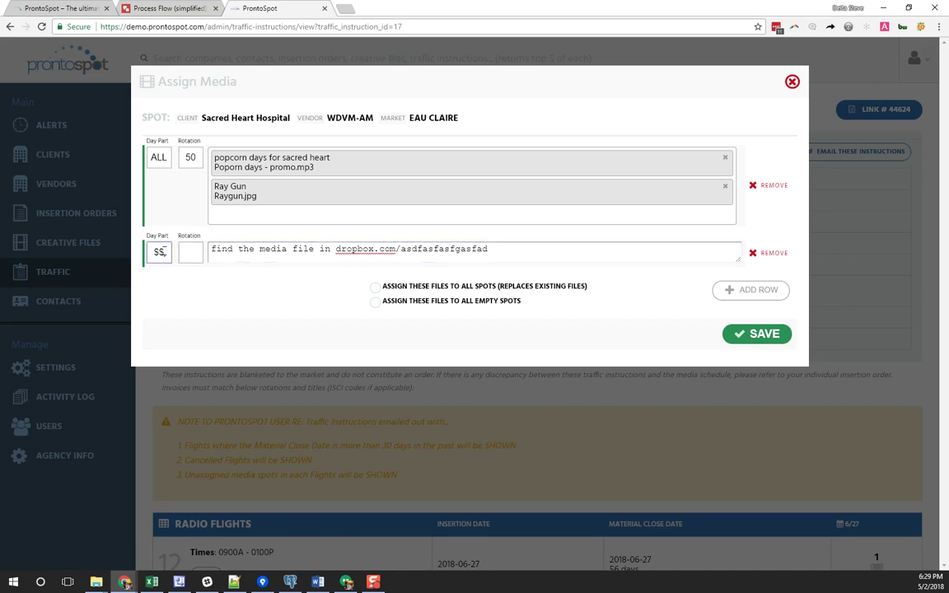
click(192, 250)
text(@@)
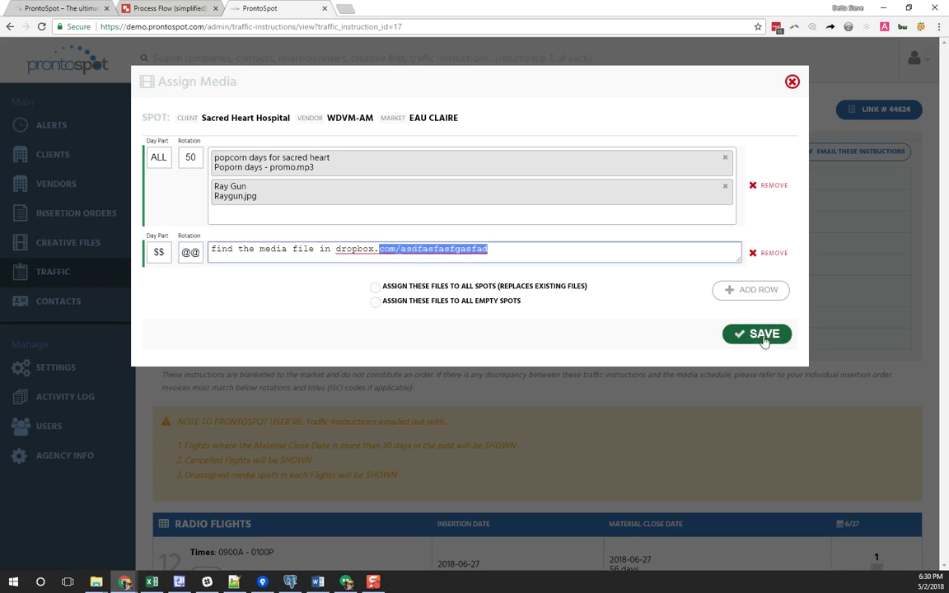
click(762, 337)
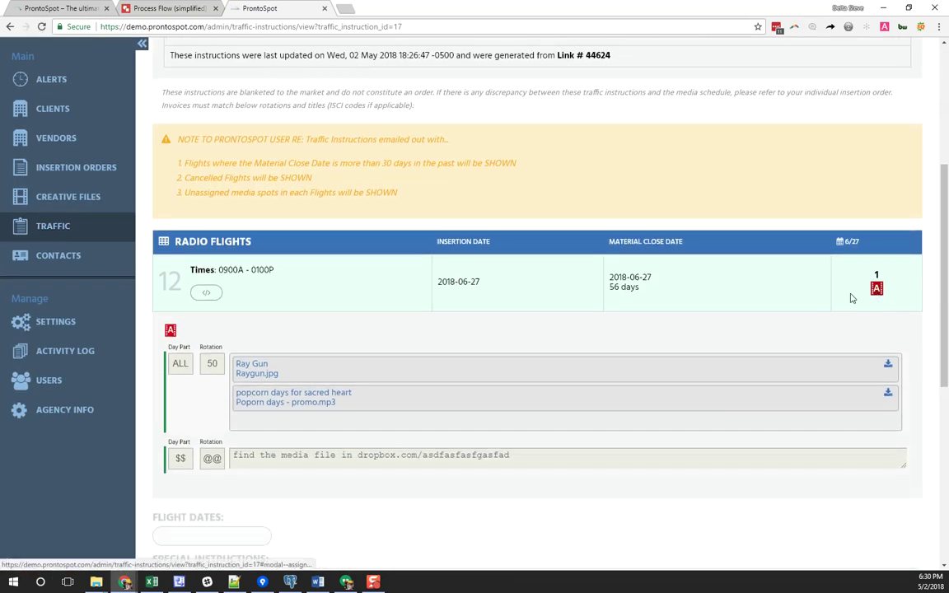
Download Poporn days - promo.mp3 and check the diagram's Traffic Instructions to Vendor arrow before returning
click(304, 399)
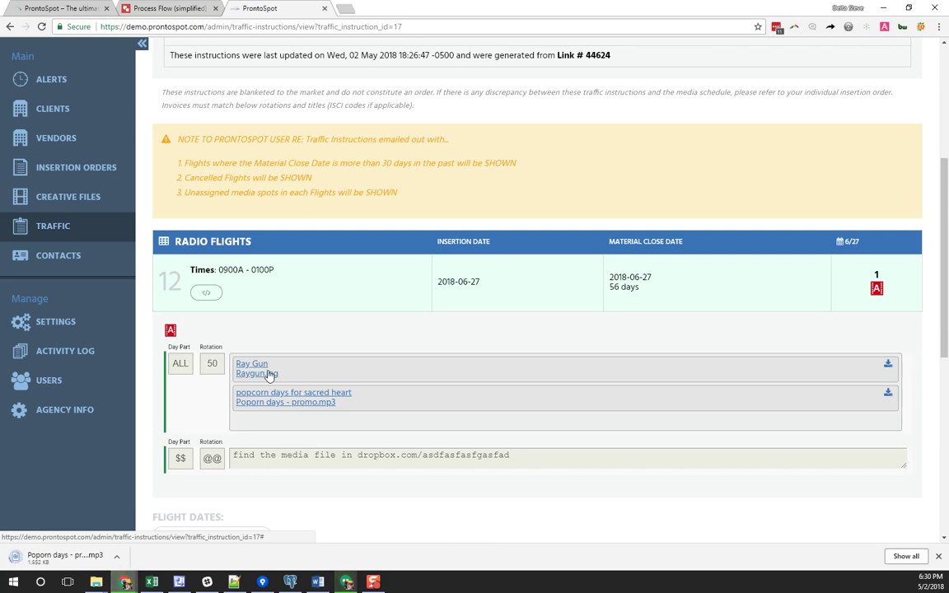
scroll(391, 387, up, 4)
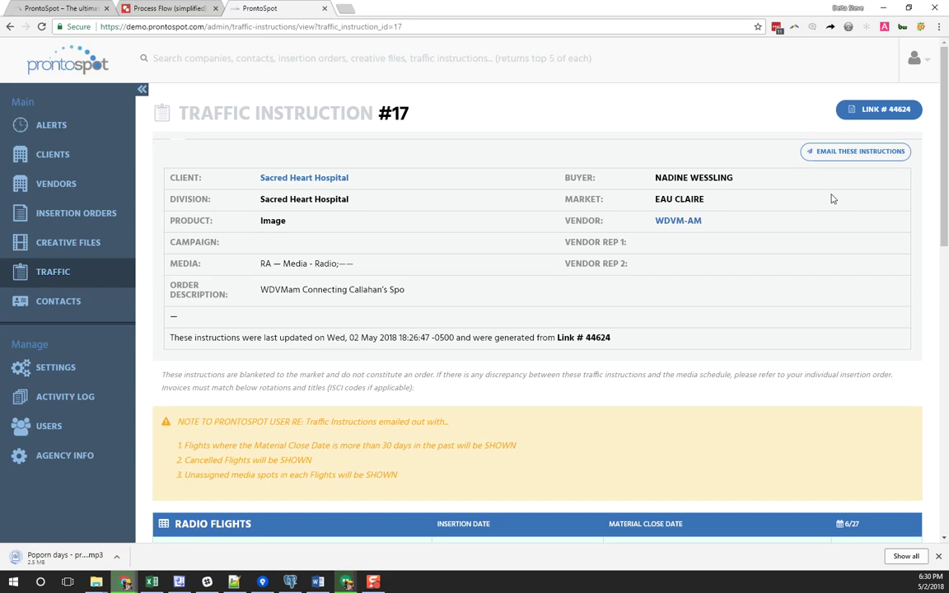
click(169, 8)
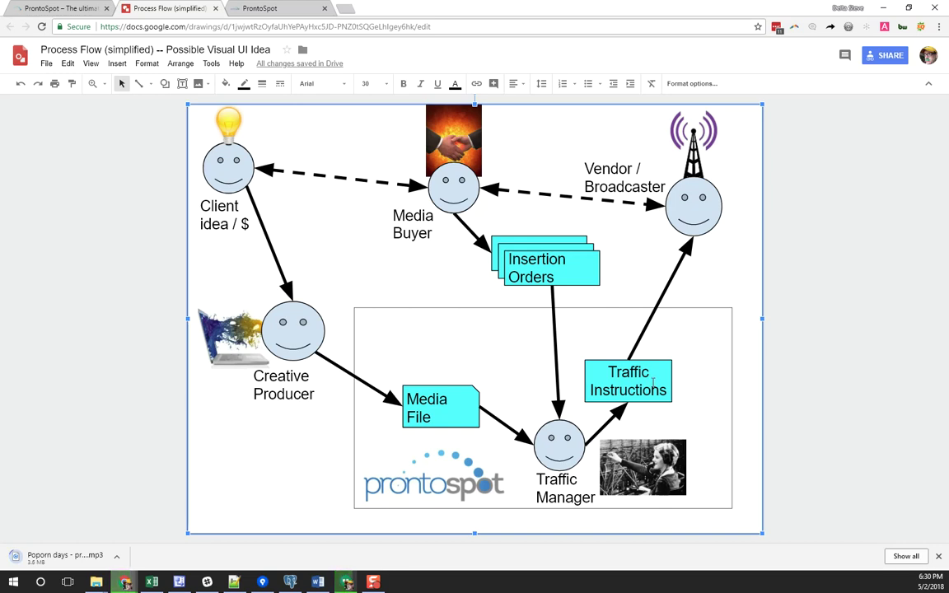
click(674, 272)
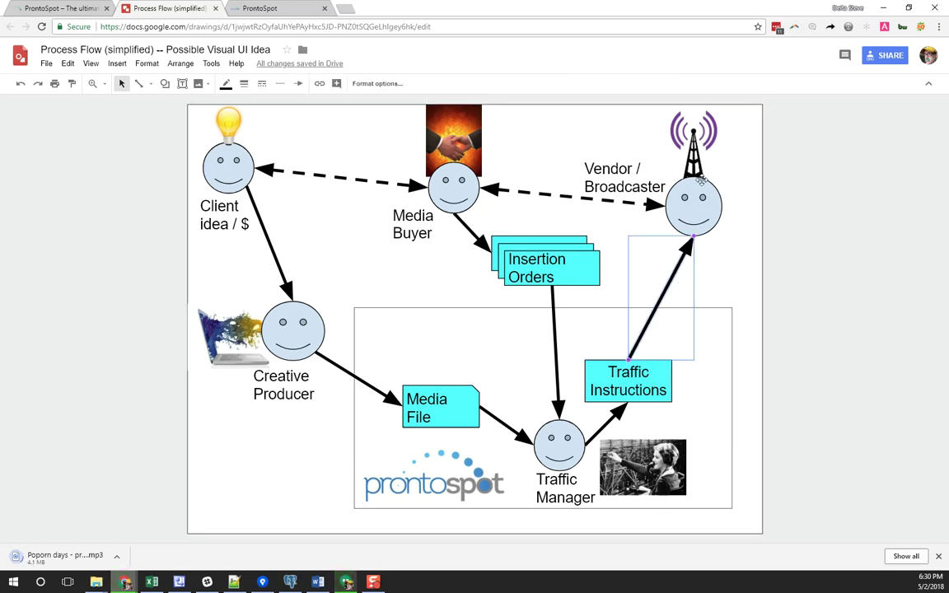
click(263, 9)
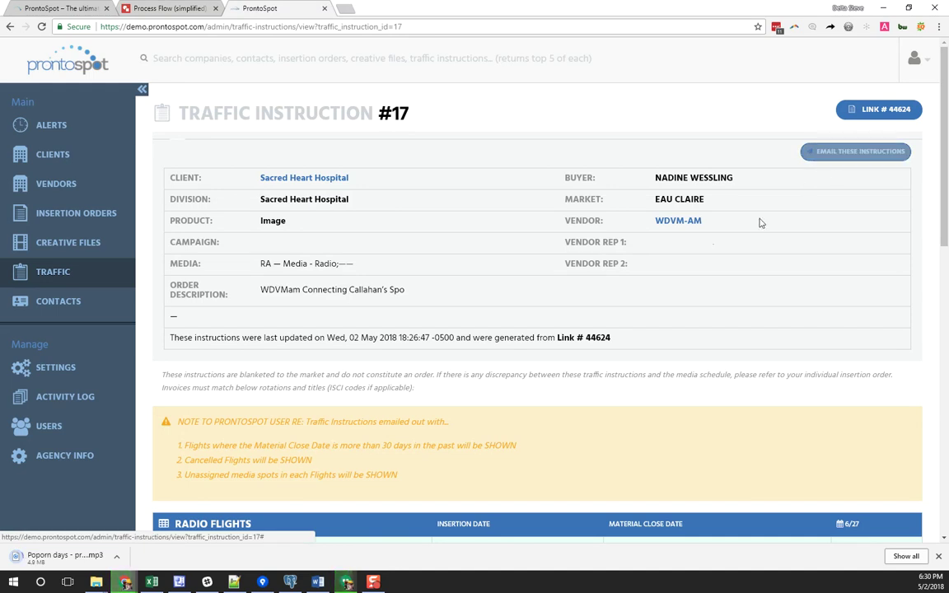
Highlight the Vendor Rep 1 and 2 labels, then preview the email for instruction #17
drag(603, 246, 657, 247)
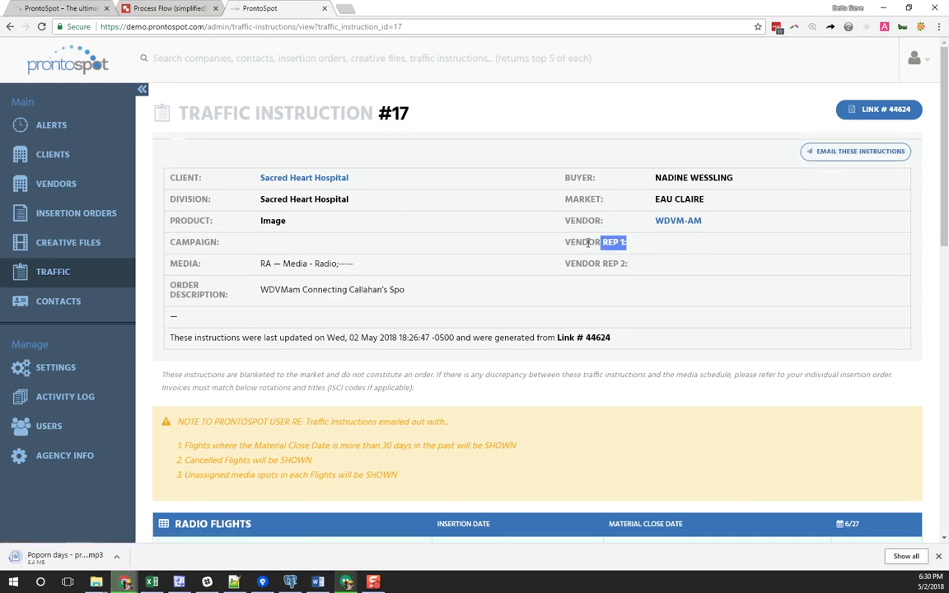
drag(565, 242, 654, 254)
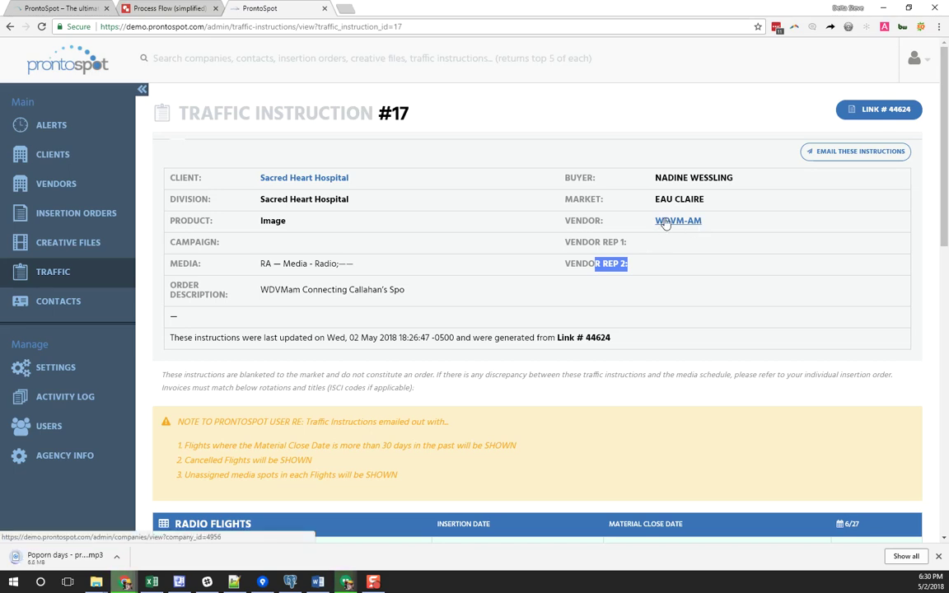
click(845, 154)
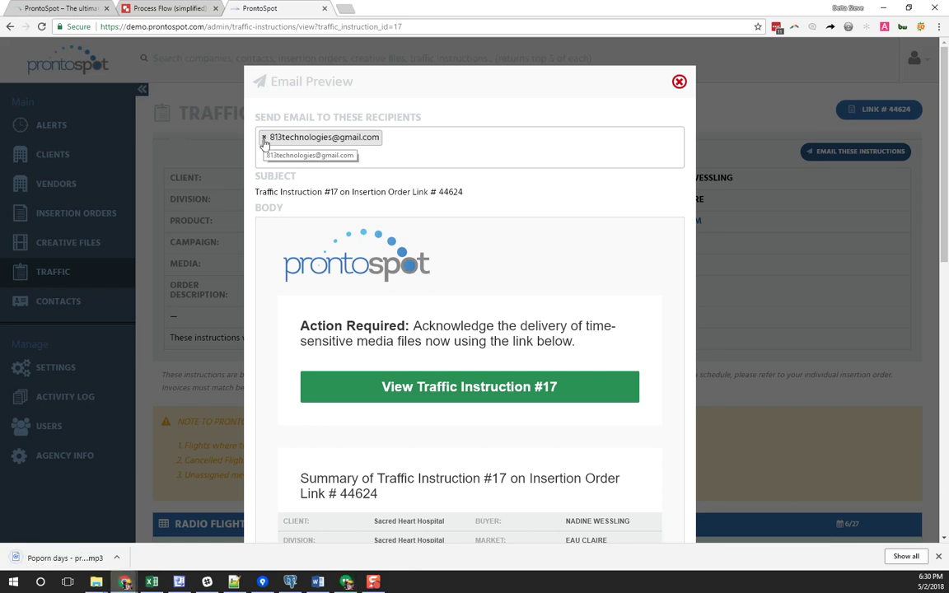
Replace the recipient with the WDVM-AM vendor contact's address and an internal ProntoSpot address
click(264, 138)
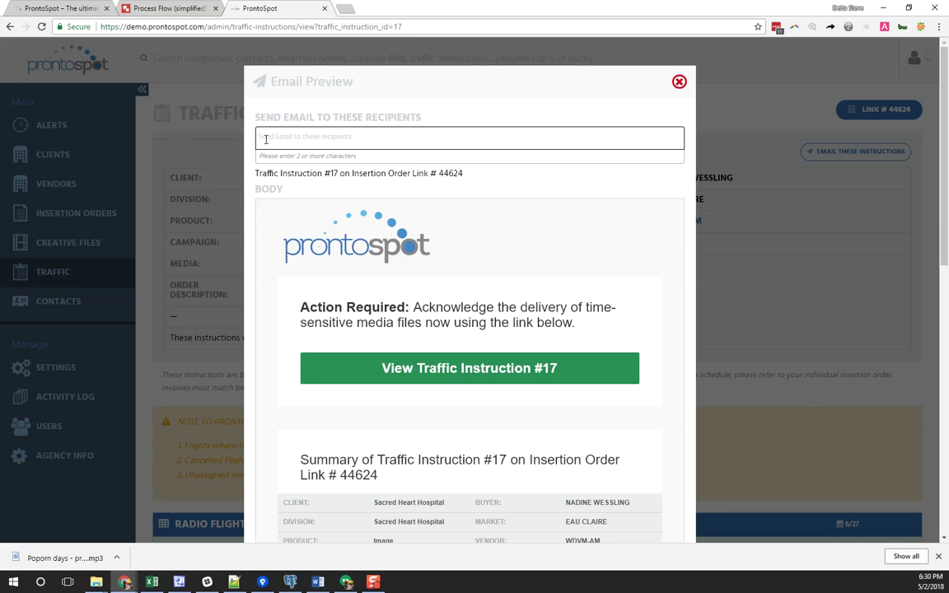
click(679, 82)
drag(712, 220, 655, 221)
key(ctrl+c)
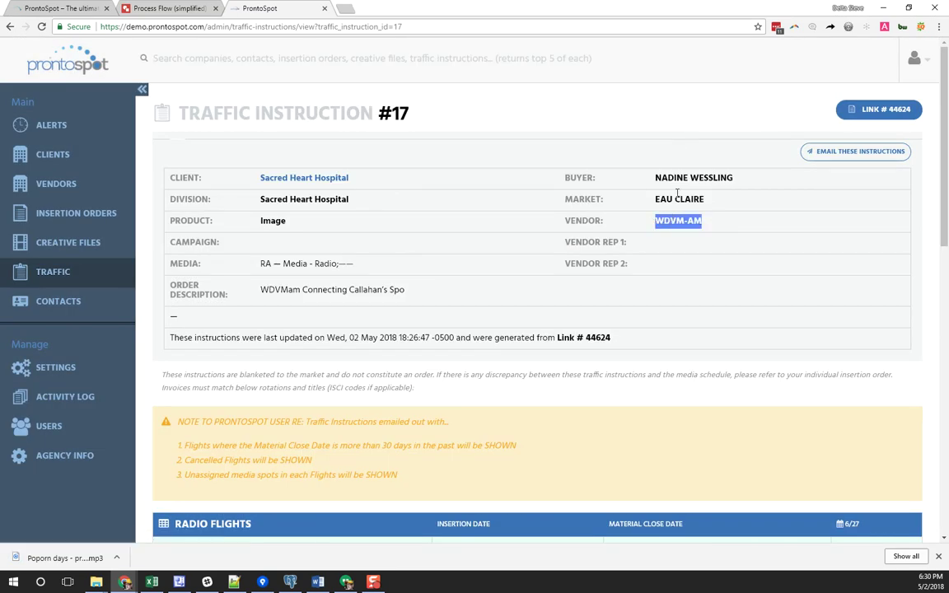
click(835, 155)
click(361, 138)
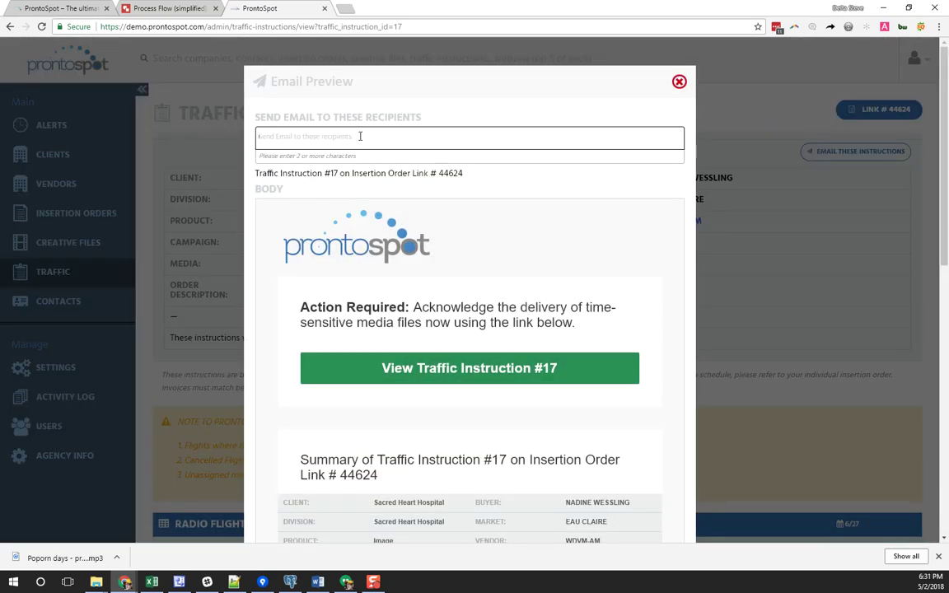
key(ctrl+v)
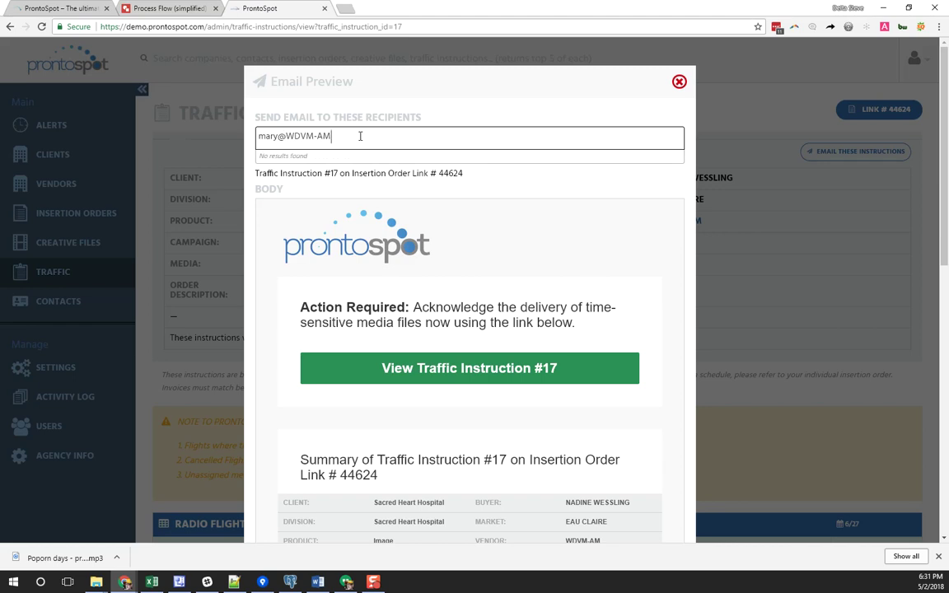
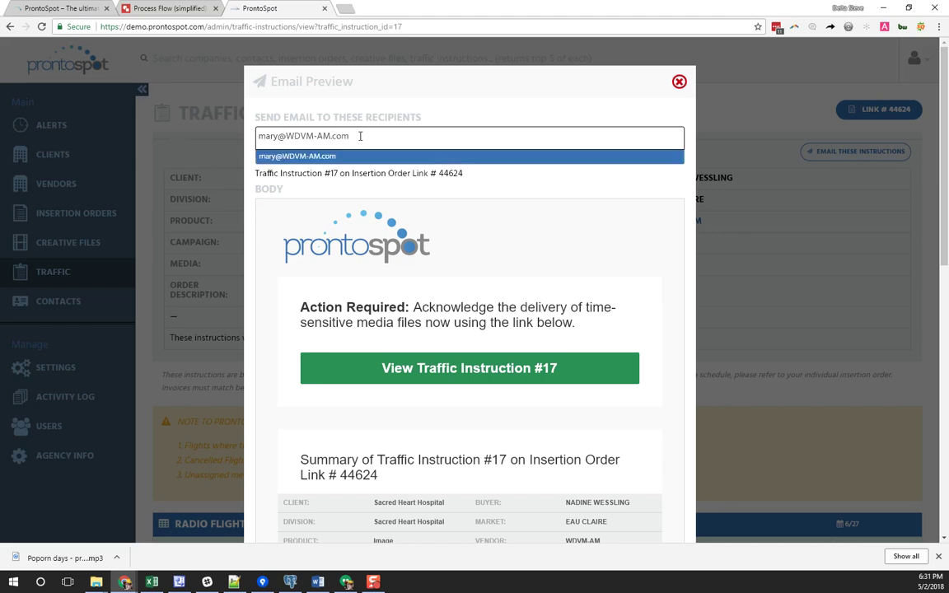
click(322, 157)
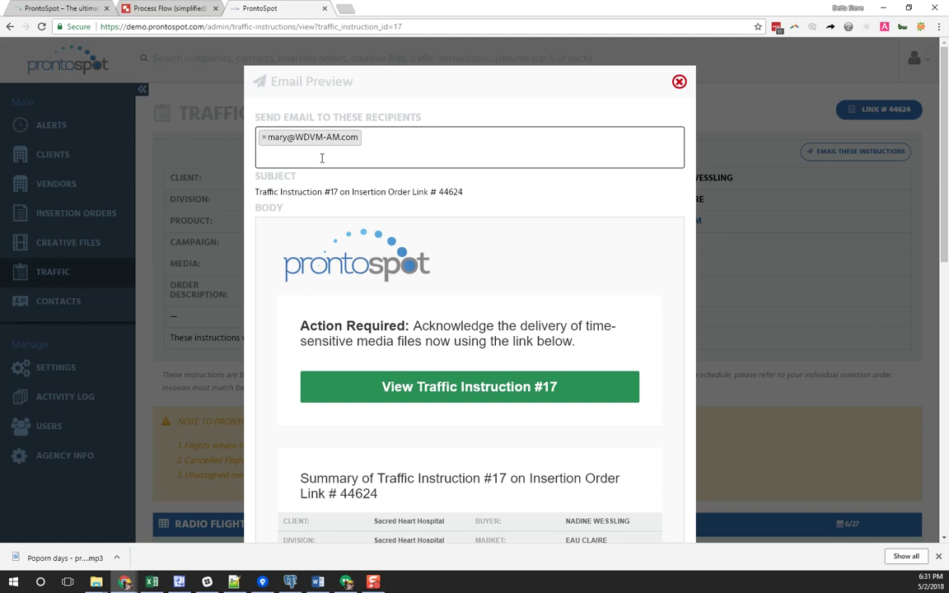
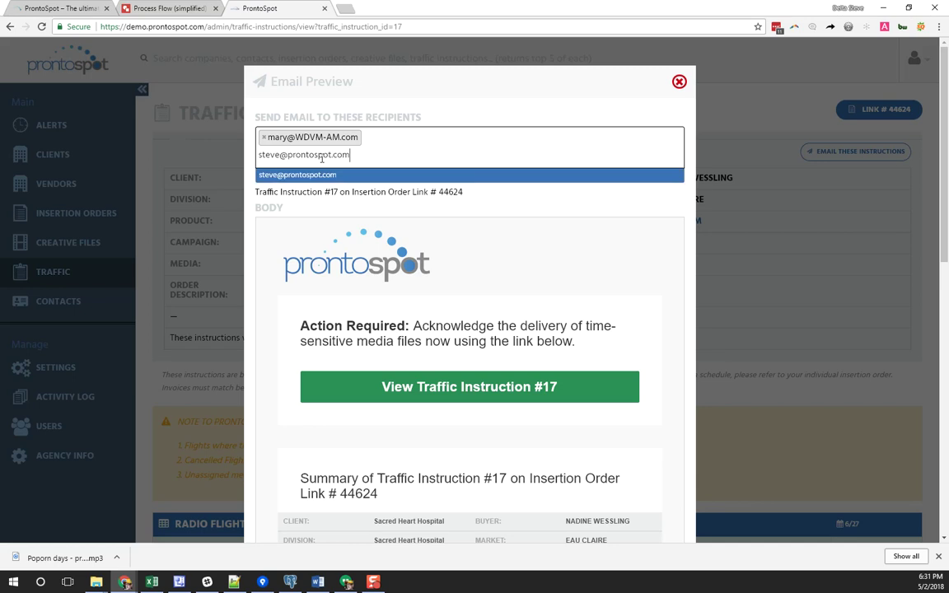
click(319, 176)
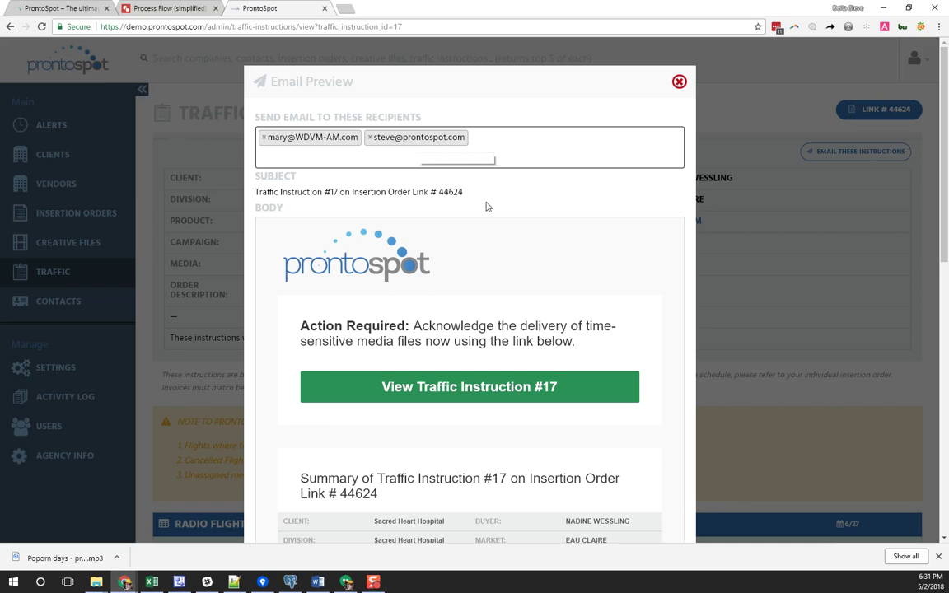
Review the email body's action-required message, then close the preview without sending
scroll(521, 321, down, 2)
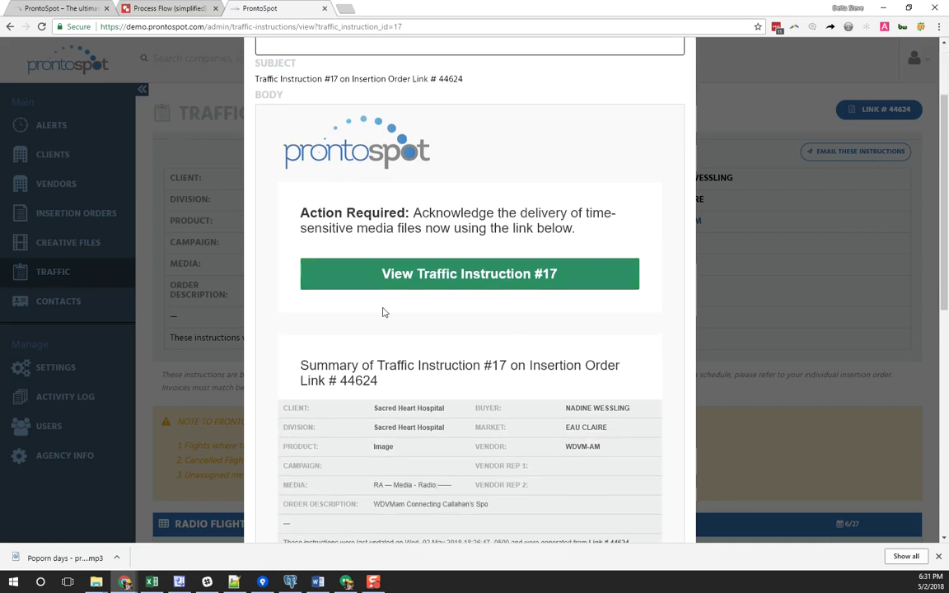
drag(346, 213, 497, 248)
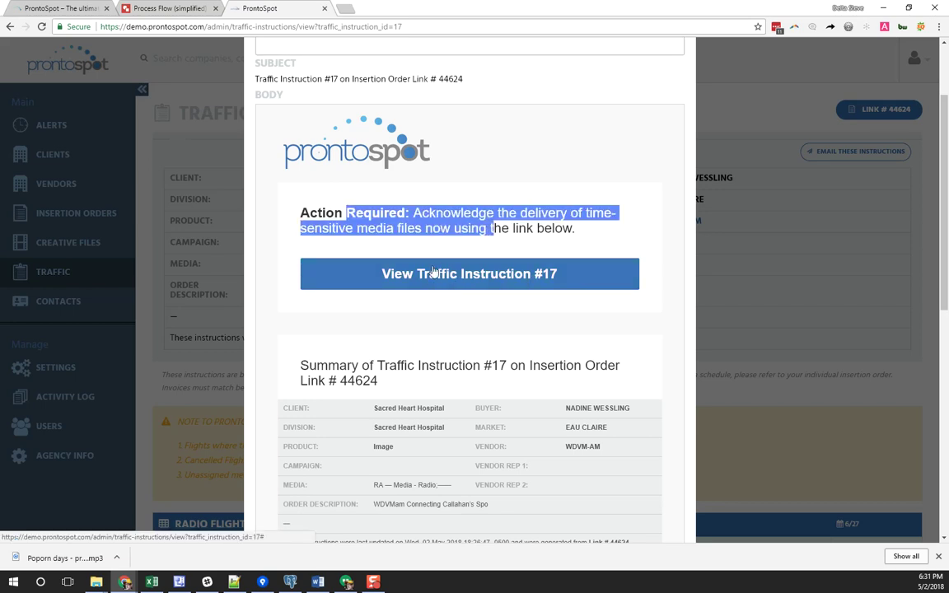
scroll(389, 376, down, 2)
scroll(390, 376, down, 1)
drag(328, 198, 509, 341)
scroll(497, 346, down, 4)
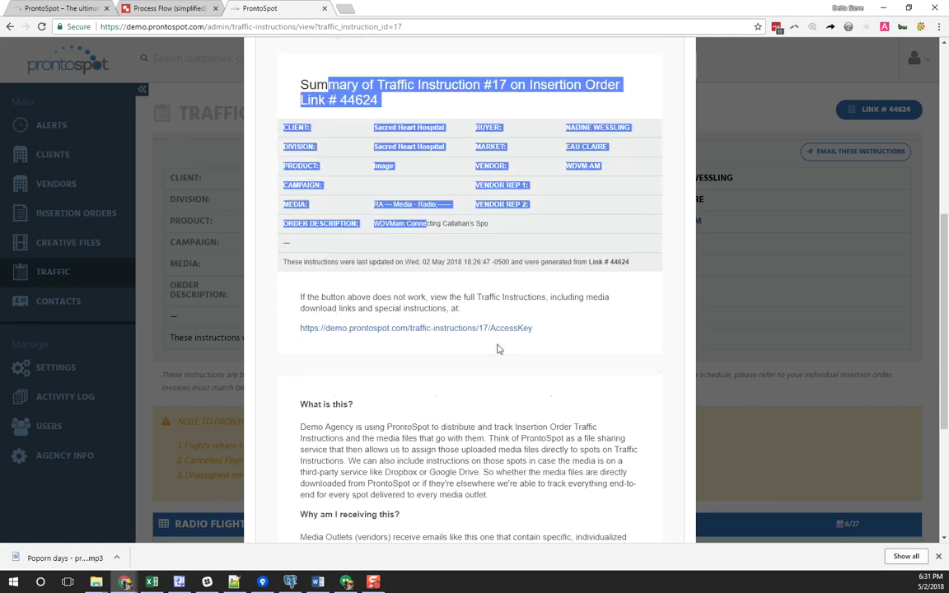
drag(345, 257, 515, 346)
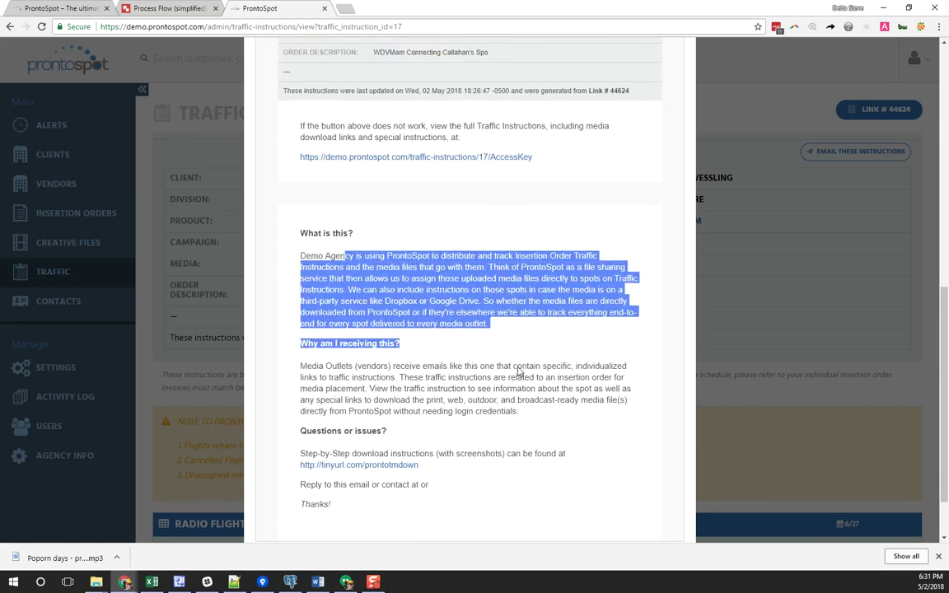
scroll(517, 368, down, 1)
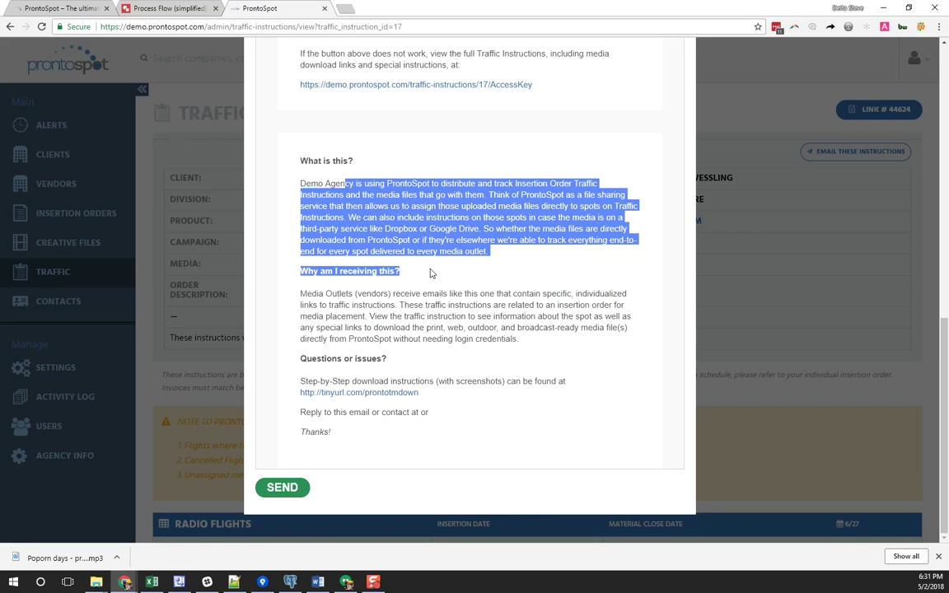
click(438, 276)
scroll(457, 319, up, 3)
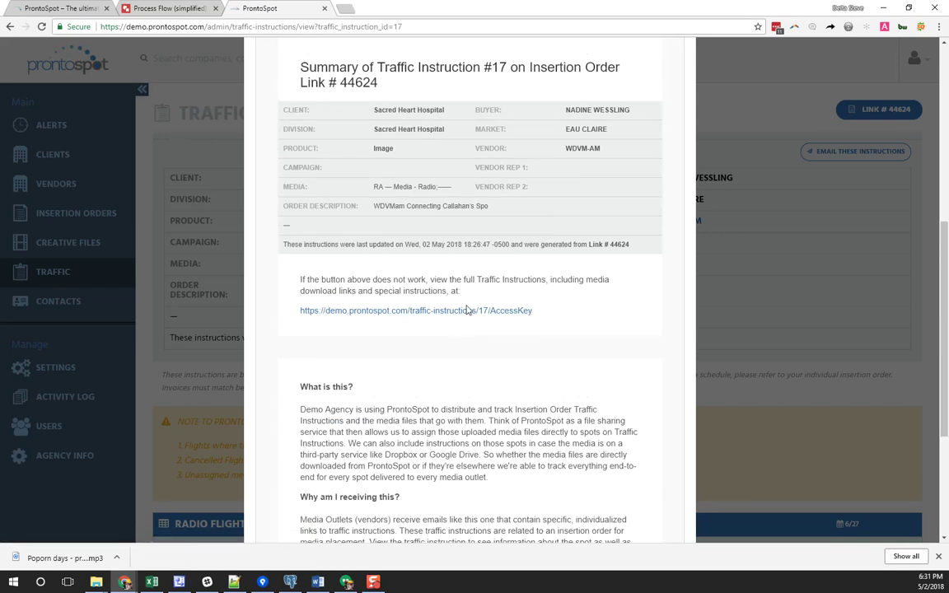
scroll(467, 310, down, 3)
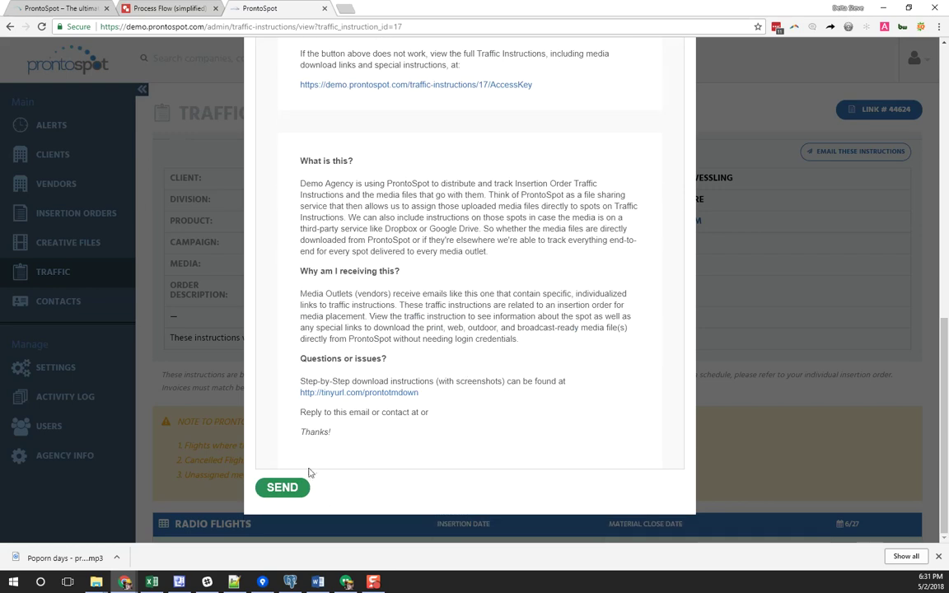
key(Escape)
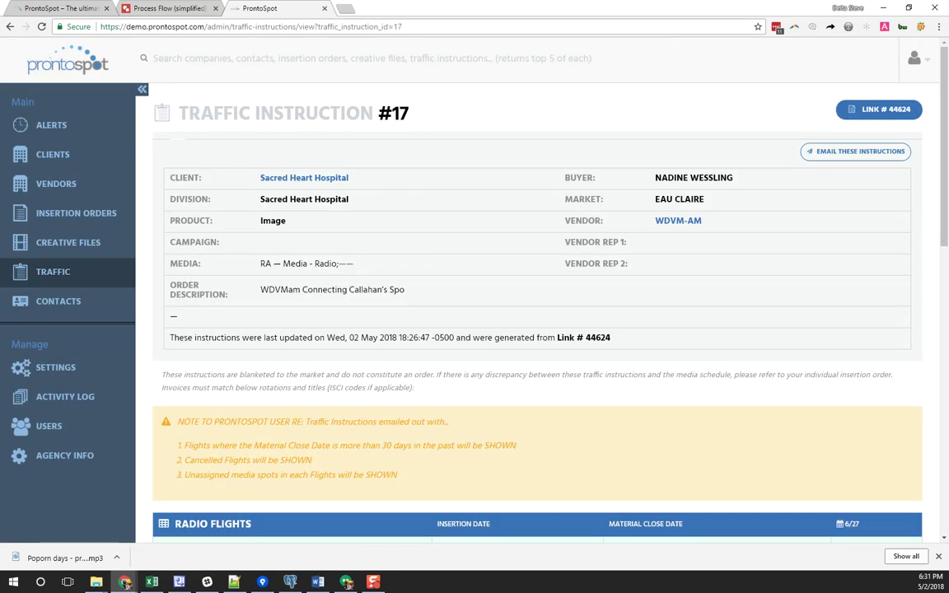
click(347, 581)
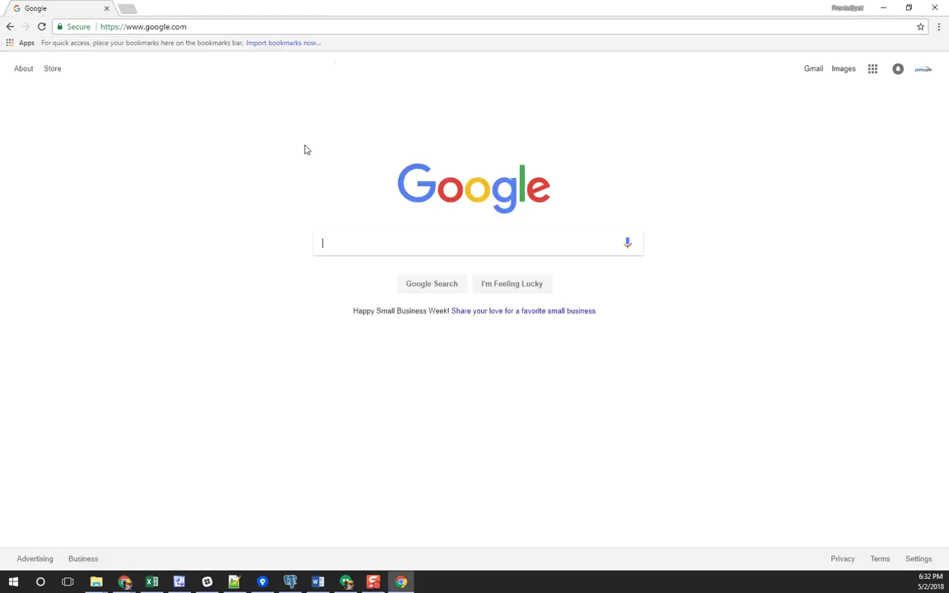
Open the Poporn days - promo.mp3 upload notification in Gmail and review its file details
click(812, 70)
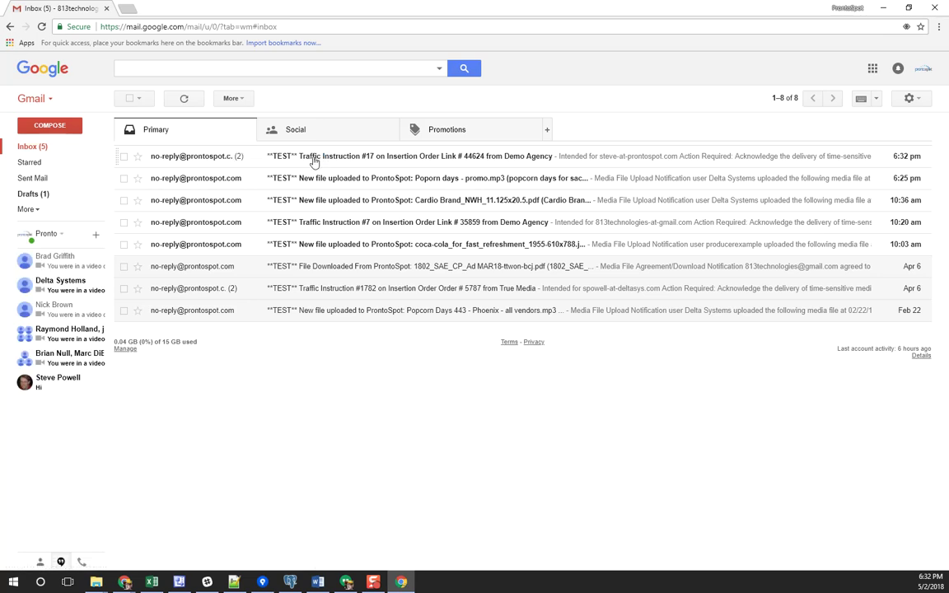
click(423, 183)
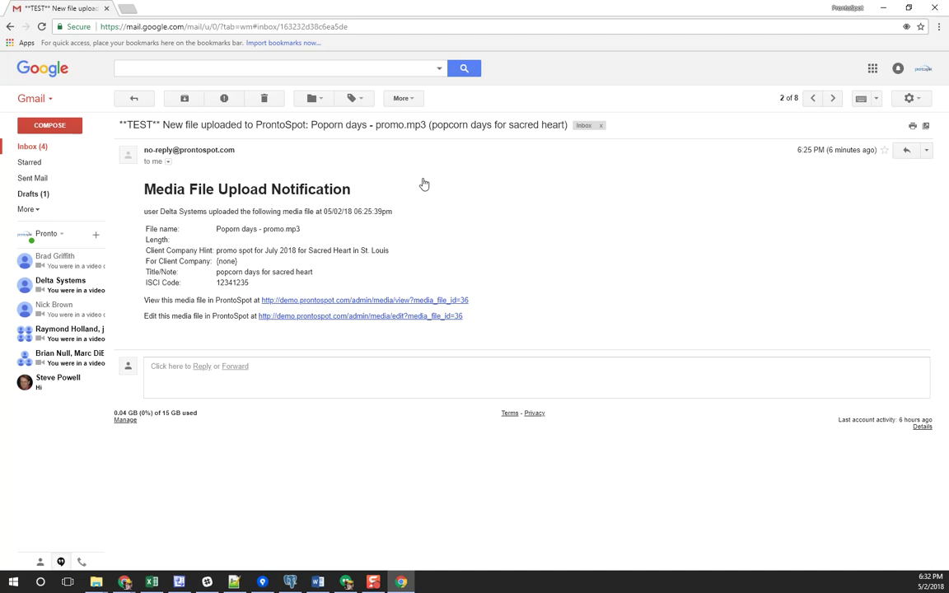
drag(140, 226, 352, 284)
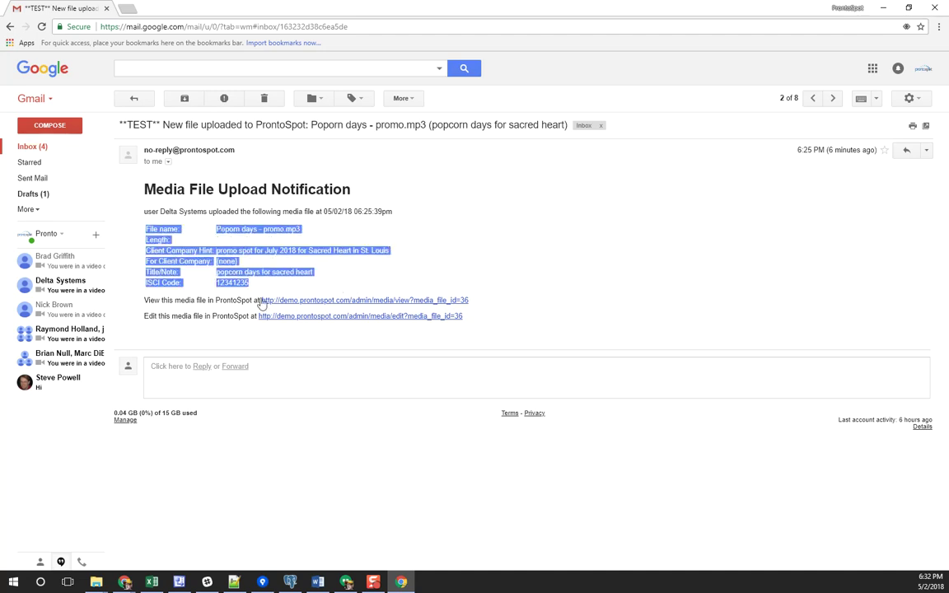
click(190, 273)
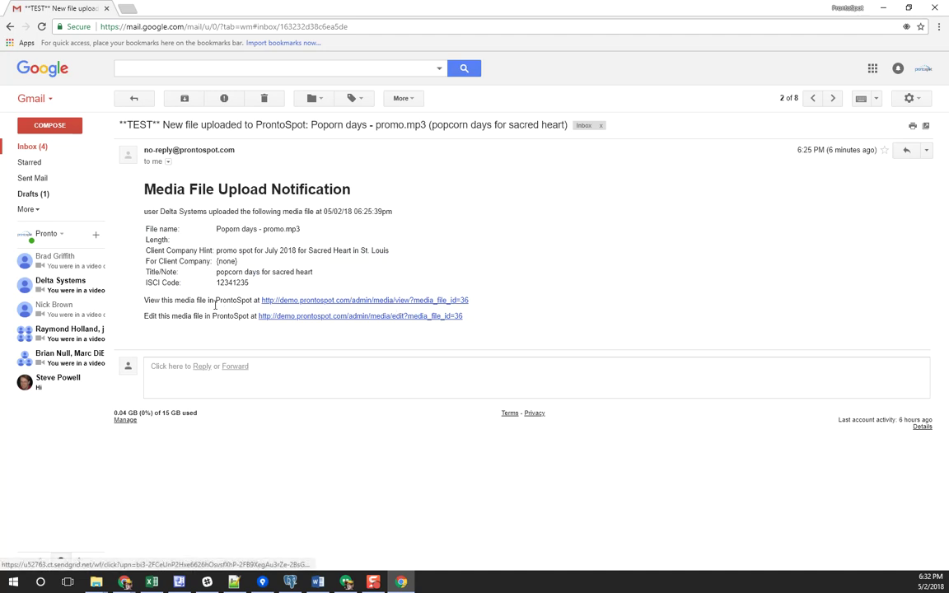
drag(180, 301, 195, 229)
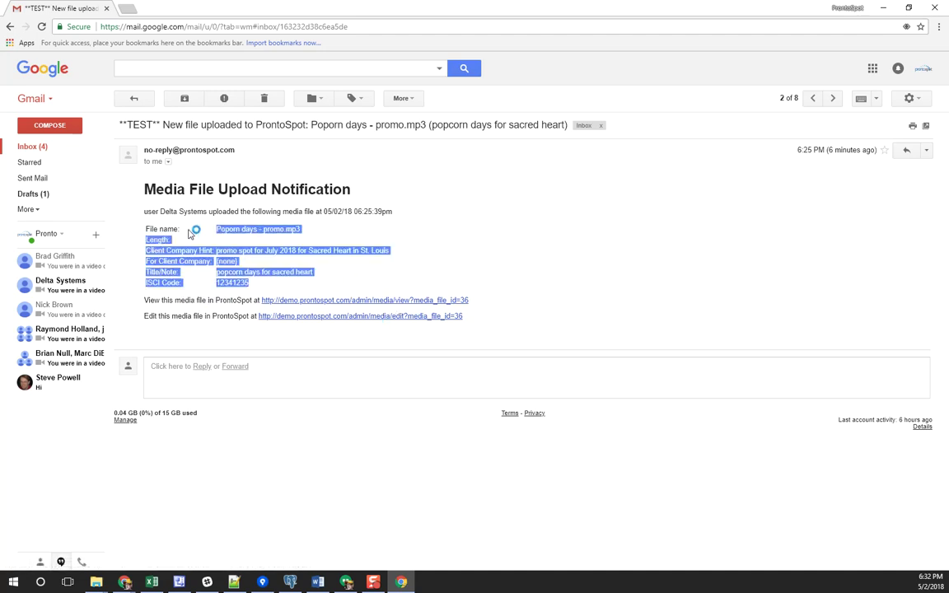
Load the email's media Edit link in a new tab of the other browser window
click(326, 318)
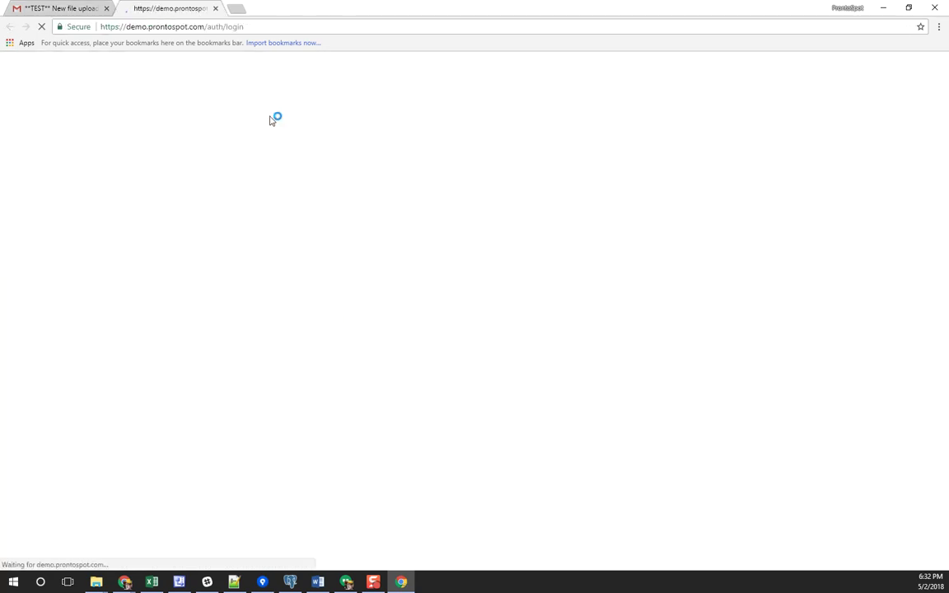
click(82, 10)
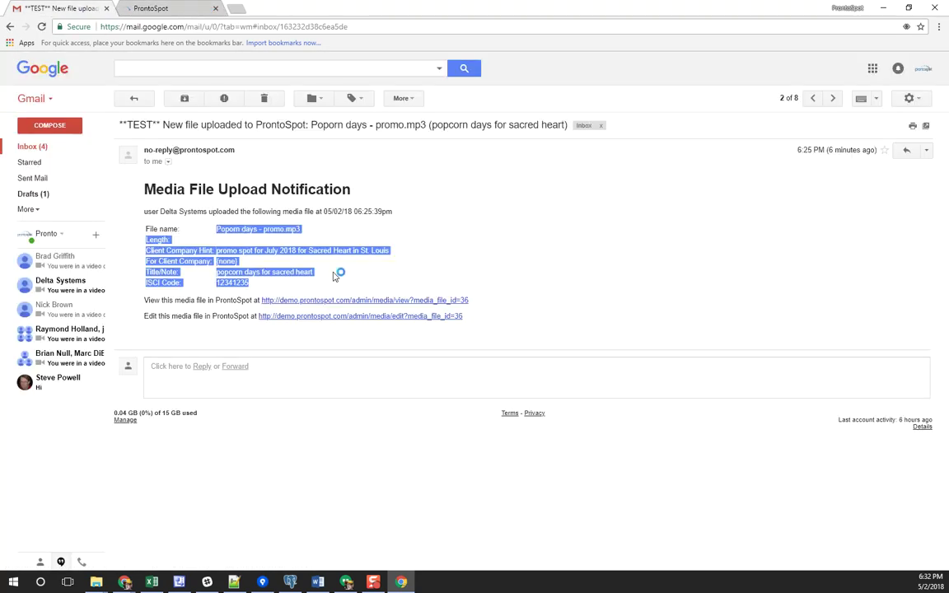
drag(468, 321, 265, 319)
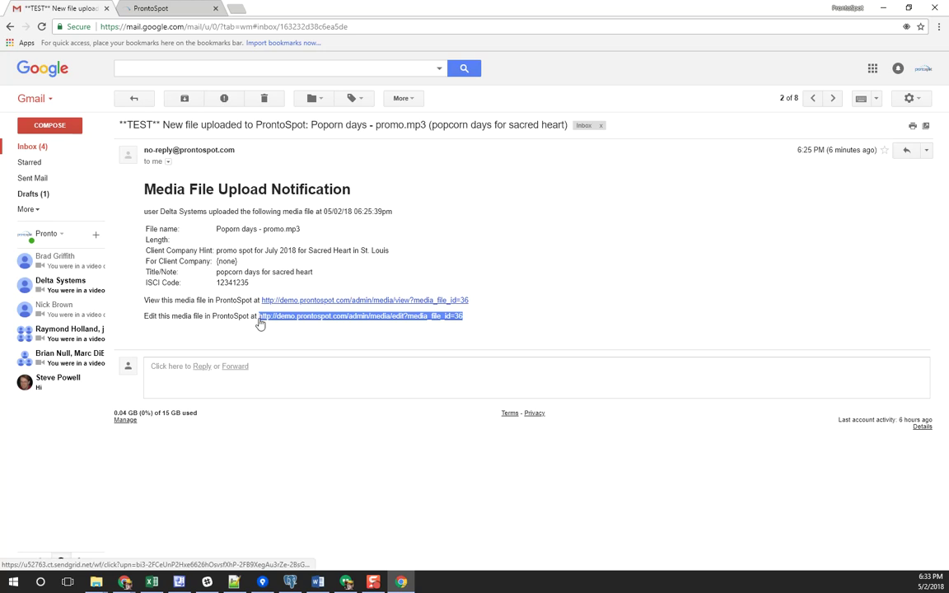
key(alt+Tab)
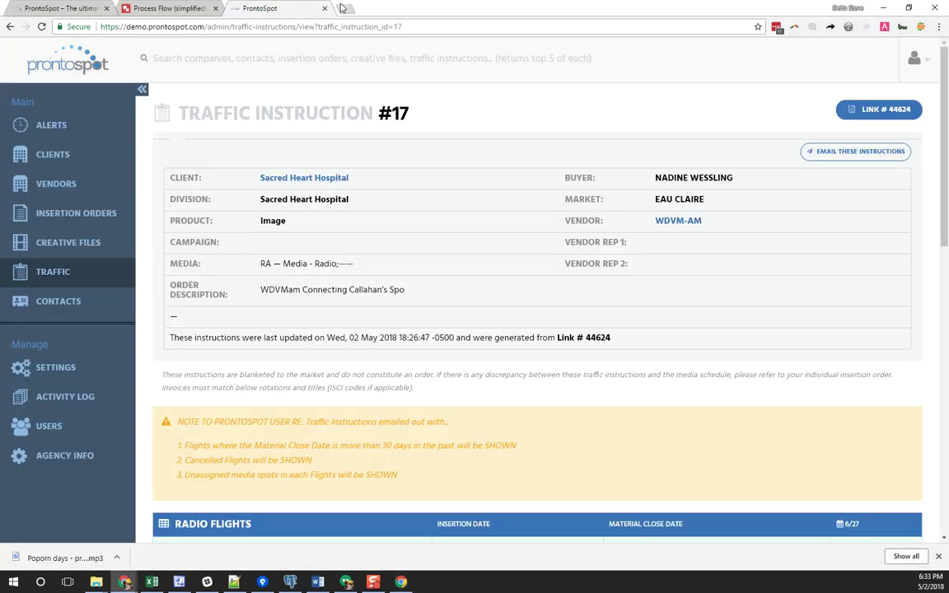
click(343, 7)
text(http://demo.prontospot.com/admin/media/edit?media_file_id=36)
key(Return)
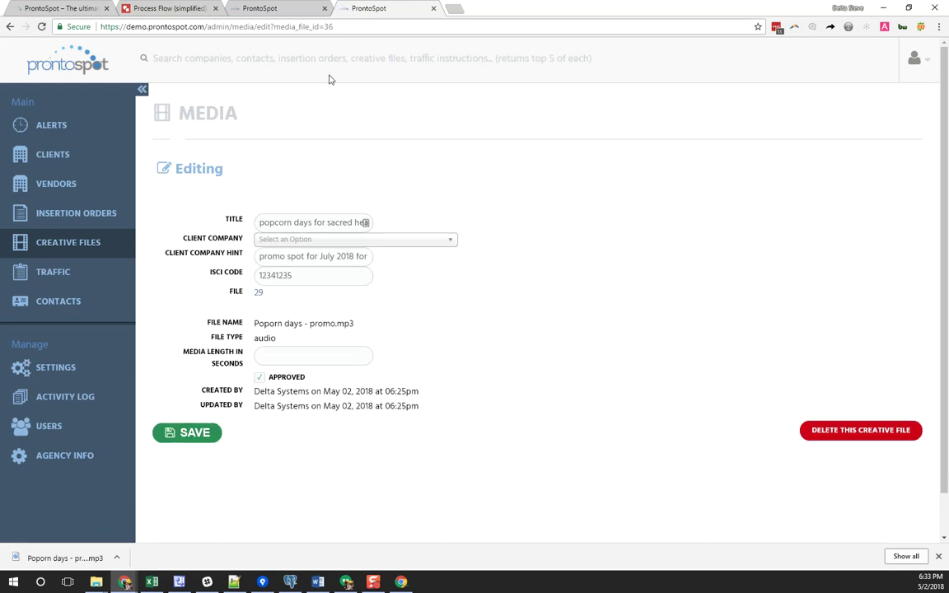
Back in the email, highlight the uploaded file name and its upload details
key(alt+Tab)
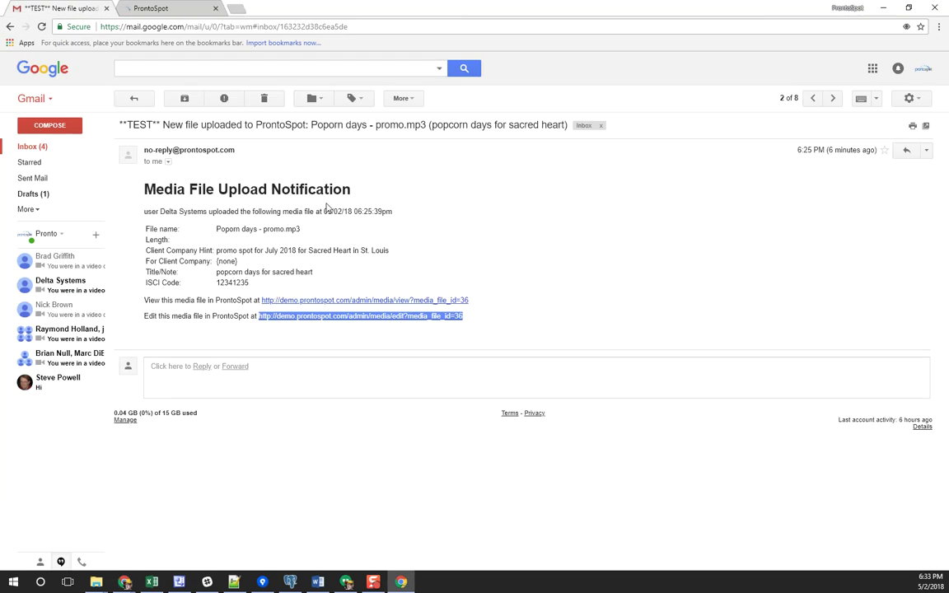
drag(437, 124, 272, 125)
drag(173, 190, 291, 271)
Open the Traffic Instruction #17 email from the Gmail inbox
click(81, 146)
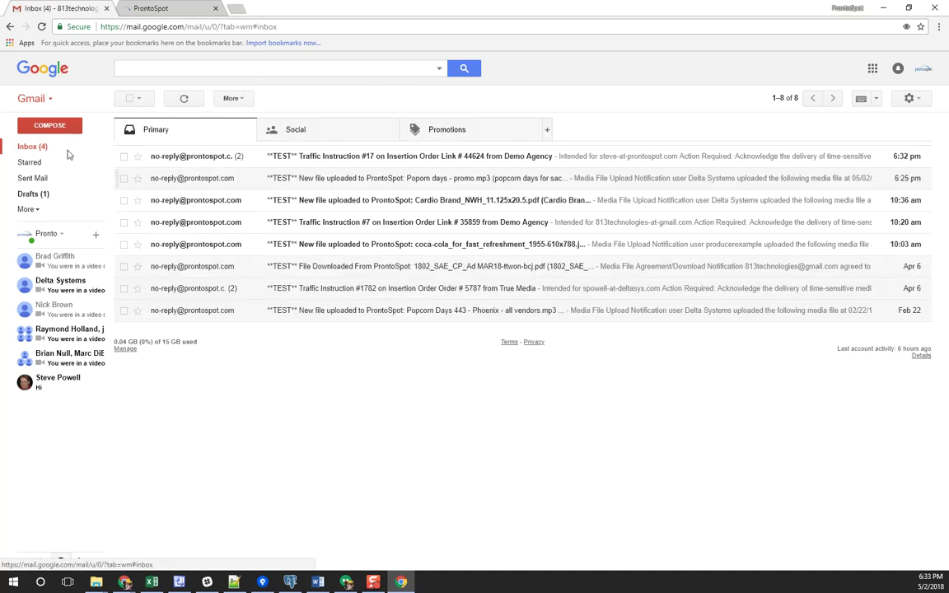
click(312, 158)
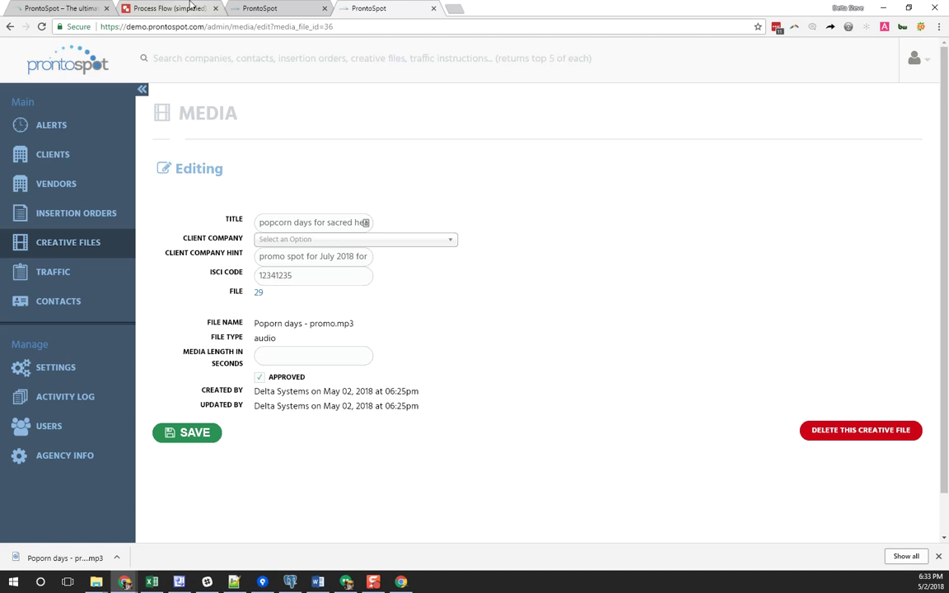
click(169, 8)
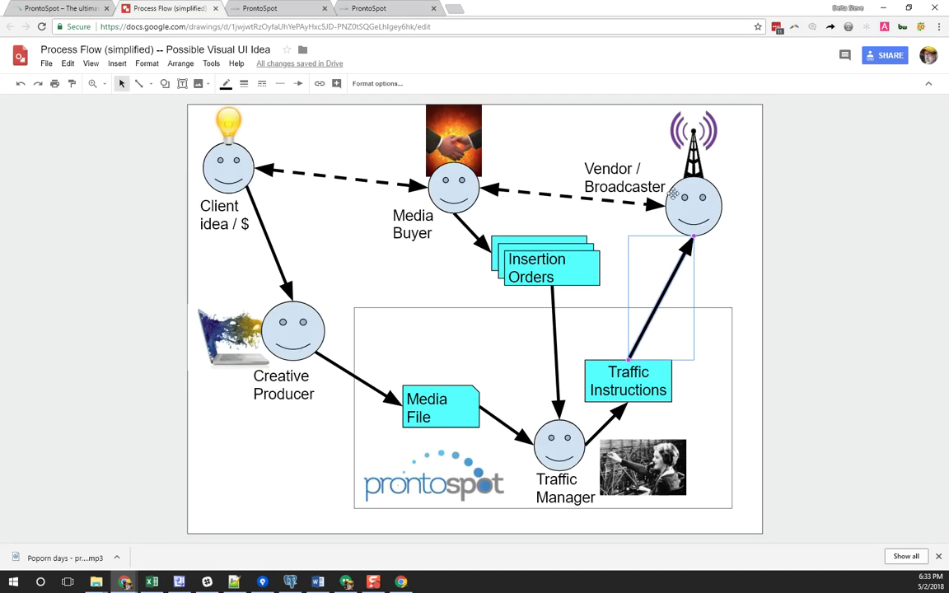
key(alt+Tab)
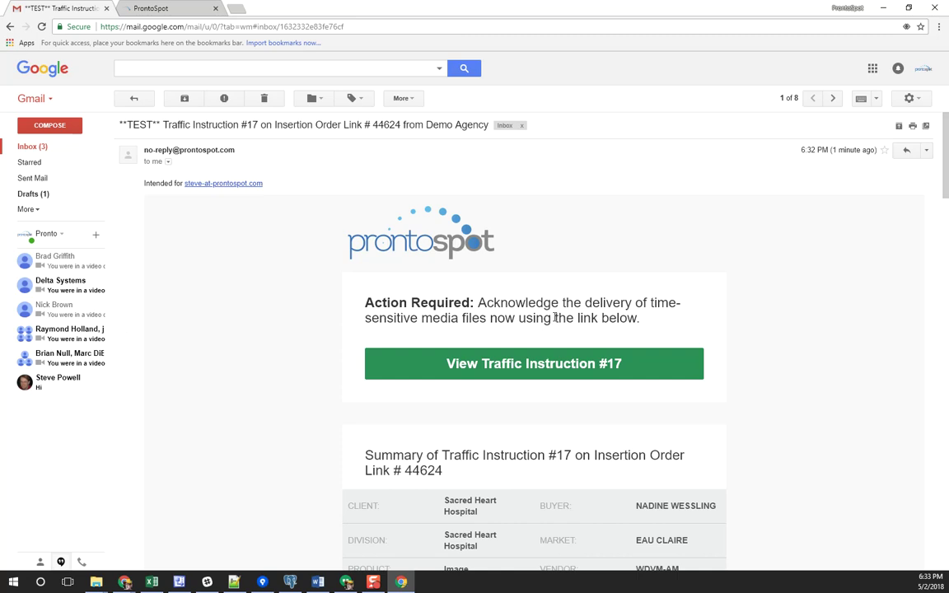
Scroll the email to the full traffic instructions web address and open it online
scroll(546, 305, down, 1)
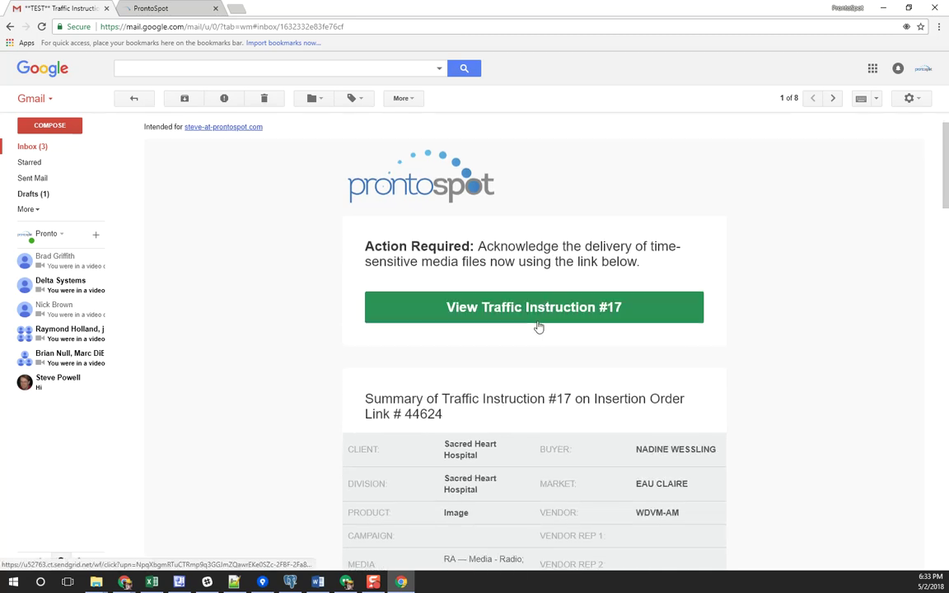
scroll(581, 313, down, 3)
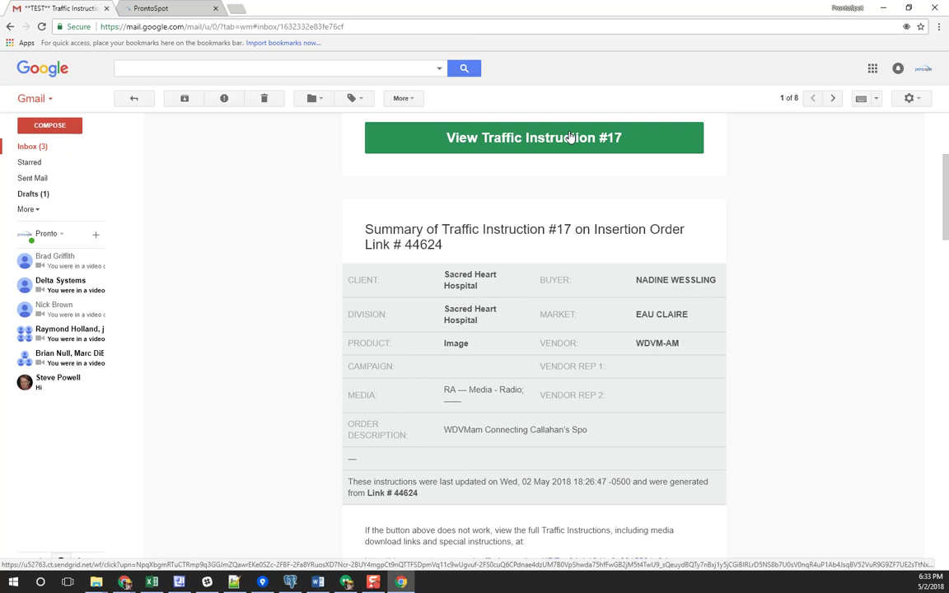
scroll(494, 198, up, 1)
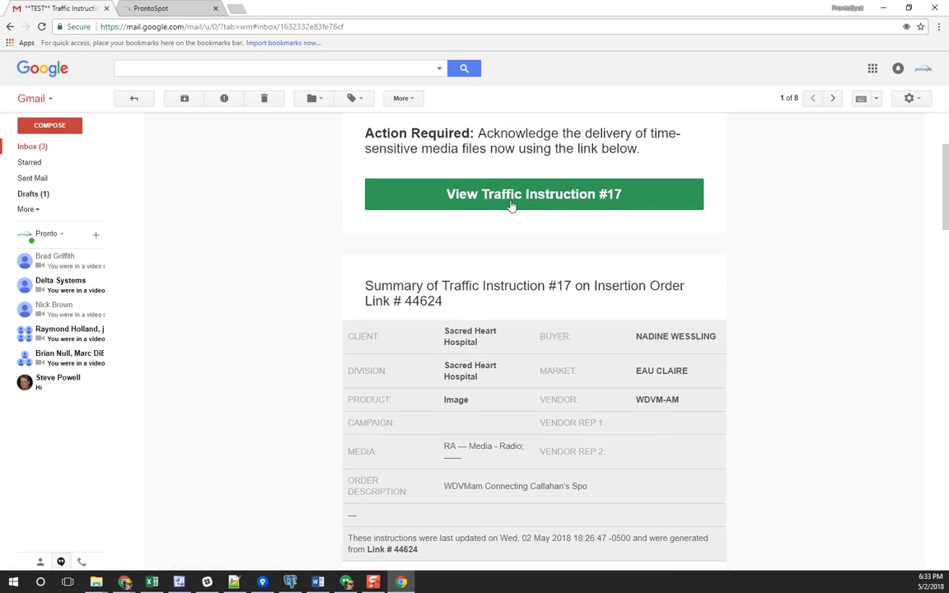
scroll(546, 270, down, 4)
scroll(545, 269, up, 1)
drag(455, 198, 588, 314)
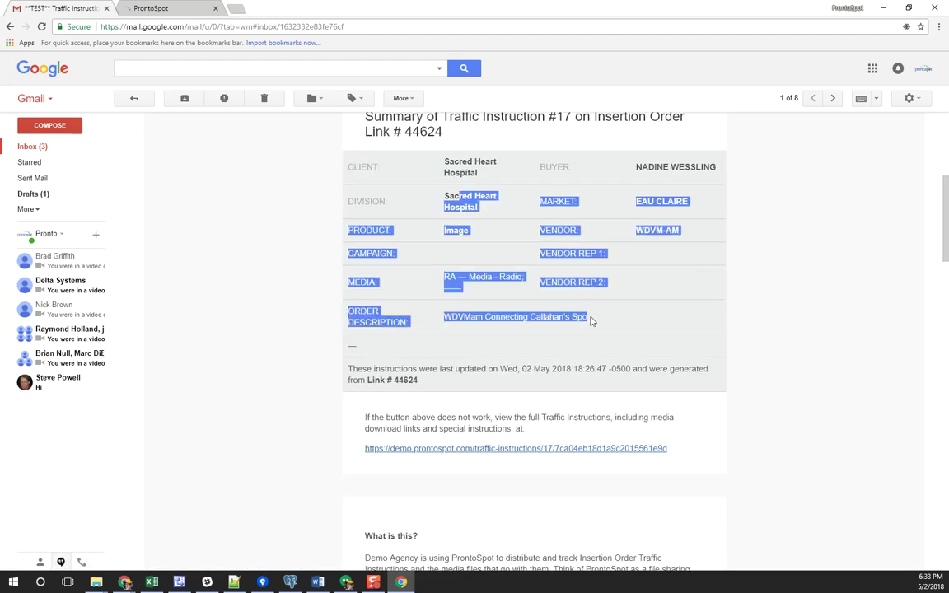
scroll(593, 325, down, 1)
drag(356, 389, 675, 402)
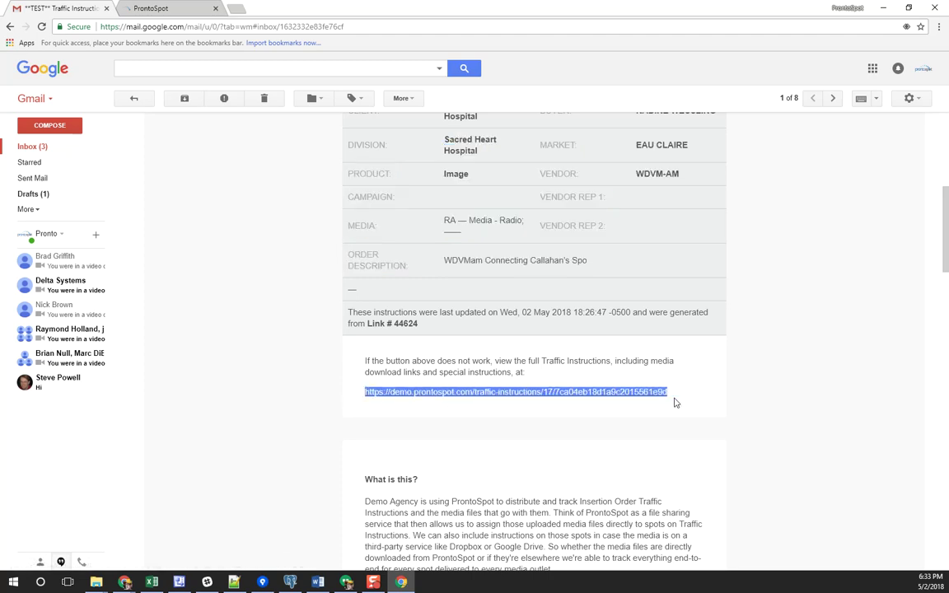
click(677, 403)
scroll(614, 398, down, 2)
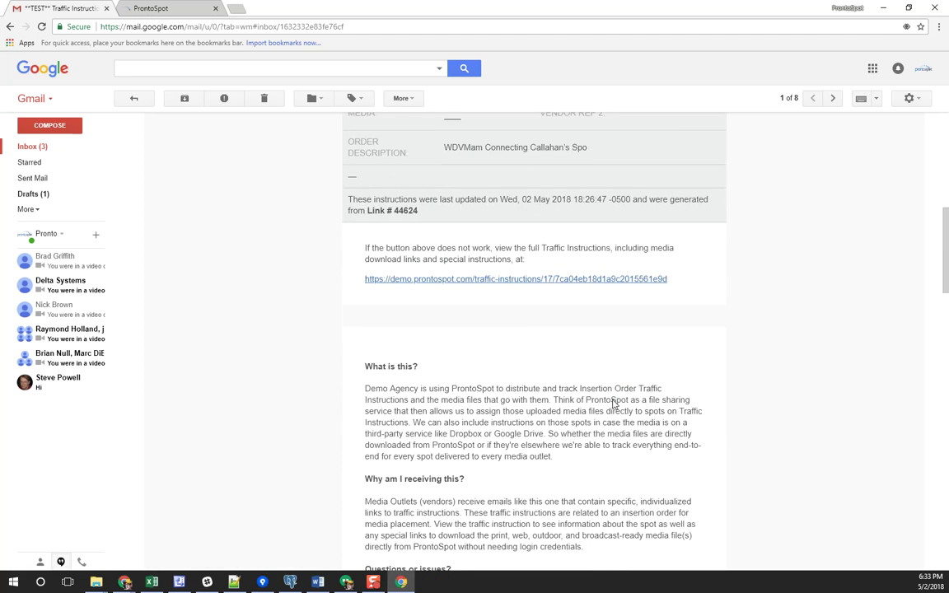
click(403, 281)
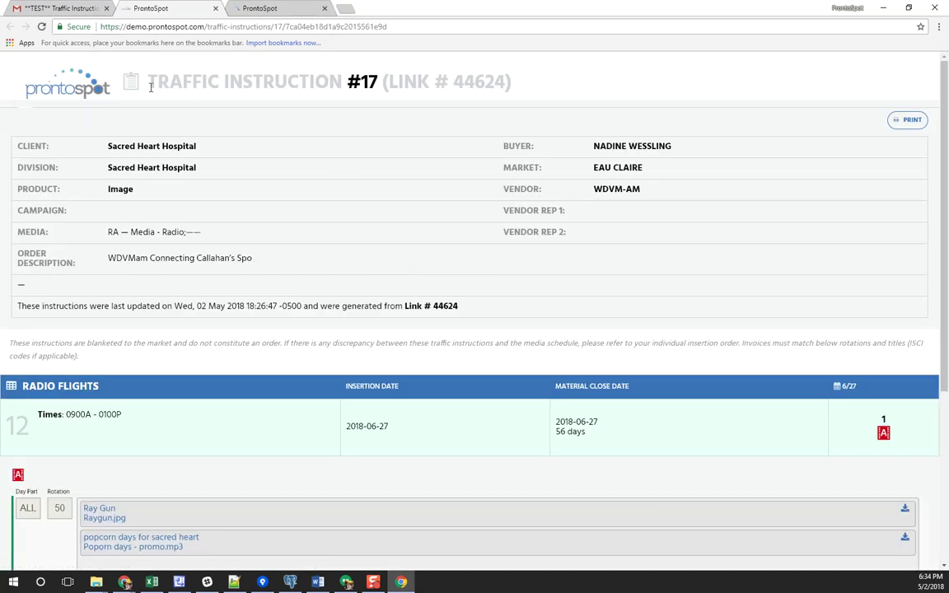
Preview printing the public instruction #17 page, cancel it, and scroll to Radio Flights
drag(136, 77, 367, 189)
click(387, 197)
click(909, 120)
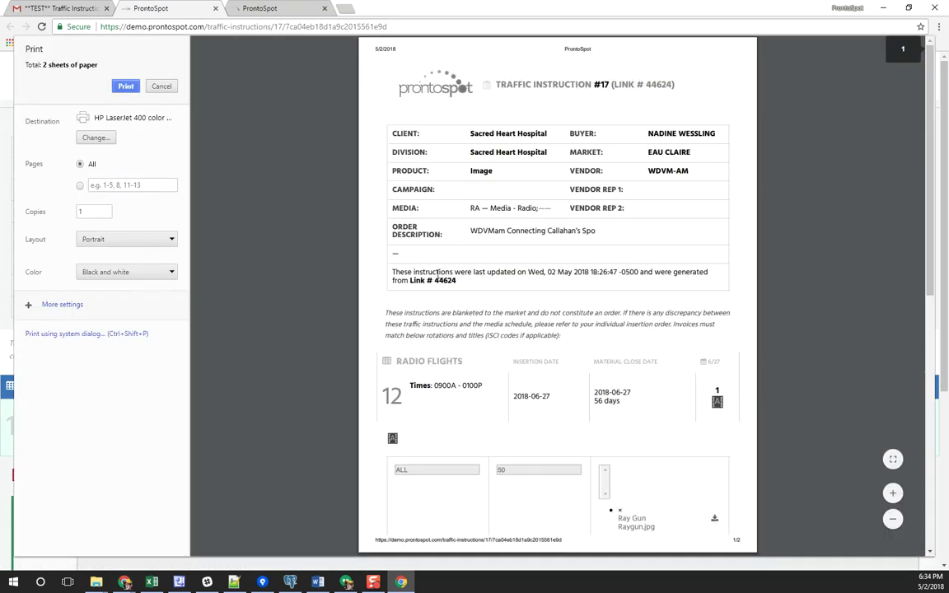
click(162, 87)
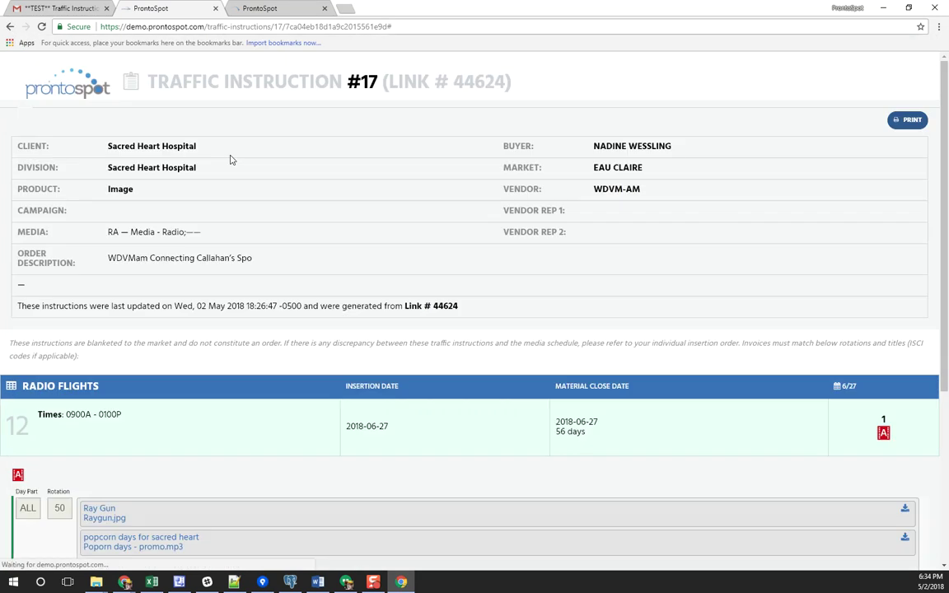
scroll(474, 305, down, 4)
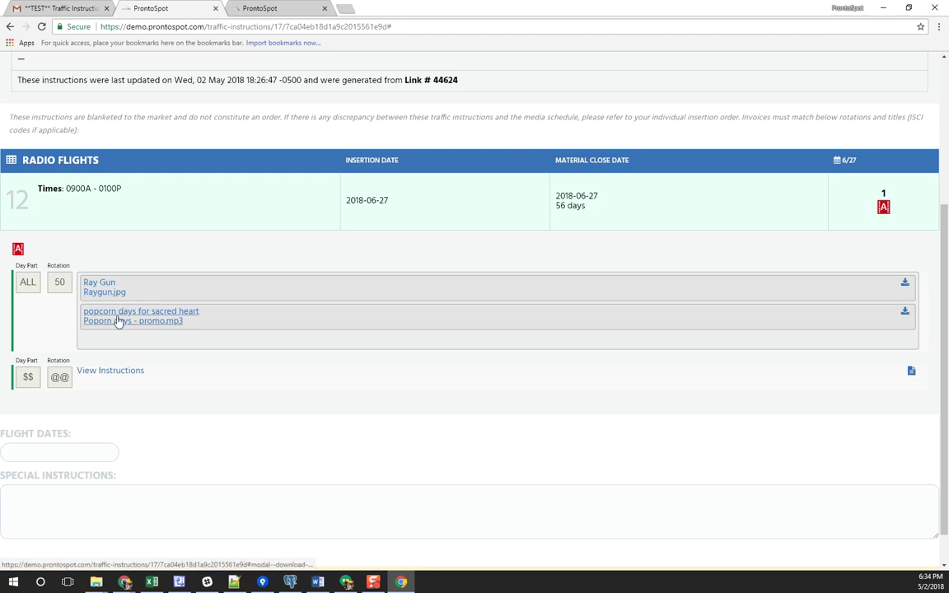
Acknowledge Poporn days - promo.mp3 by agreeing to broadcast it and entering the verifier's name
click(118, 321)
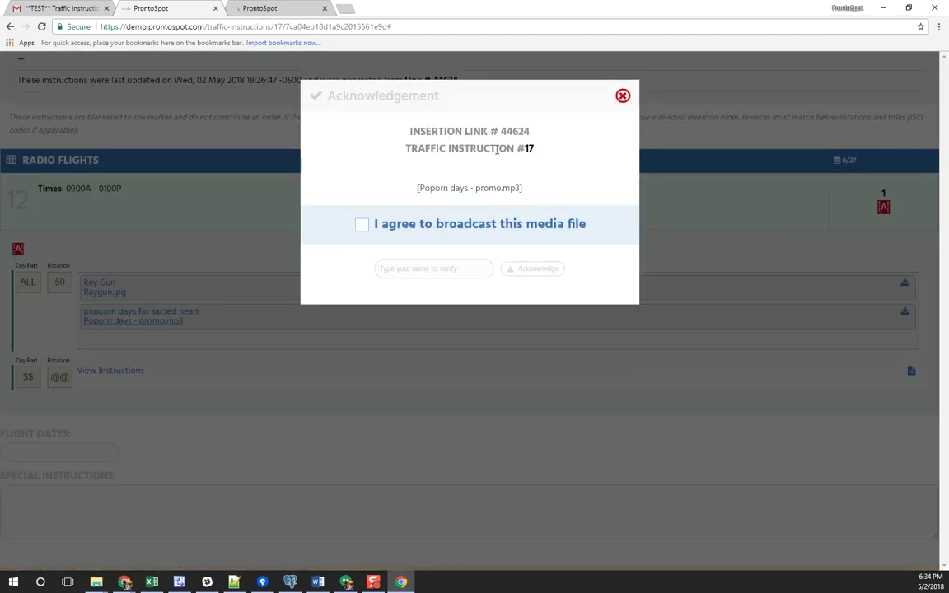
drag(452, 187, 517, 189)
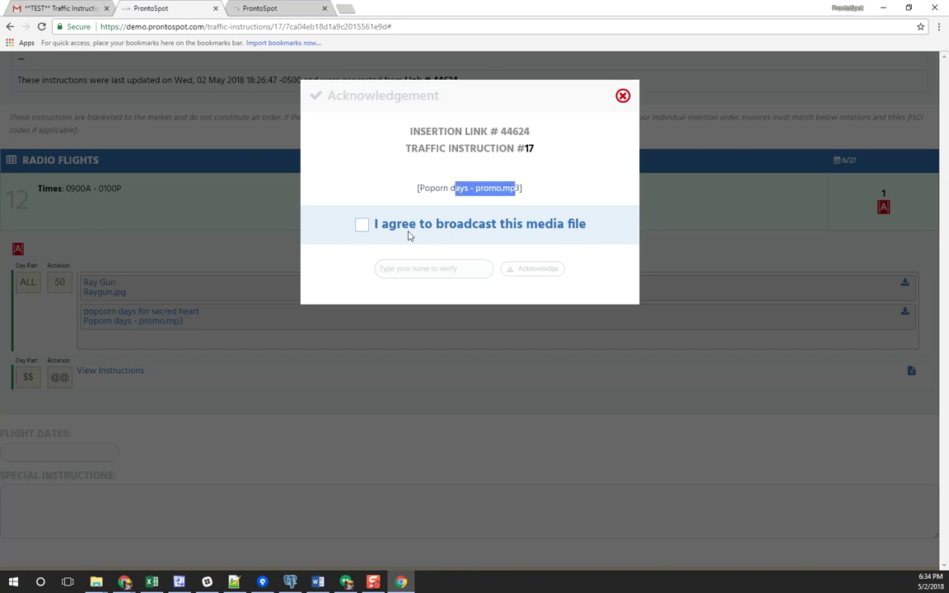
click(425, 230)
click(429, 270)
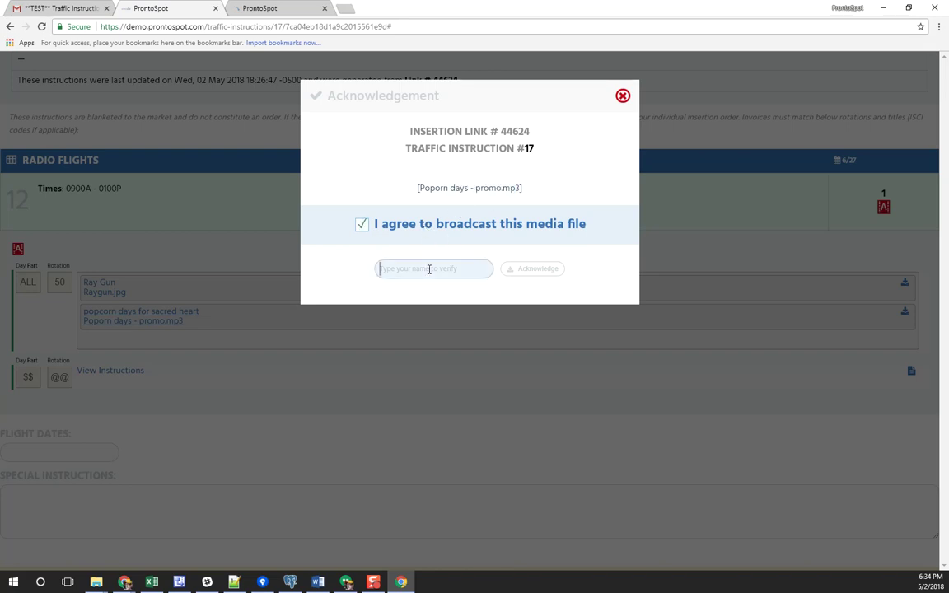
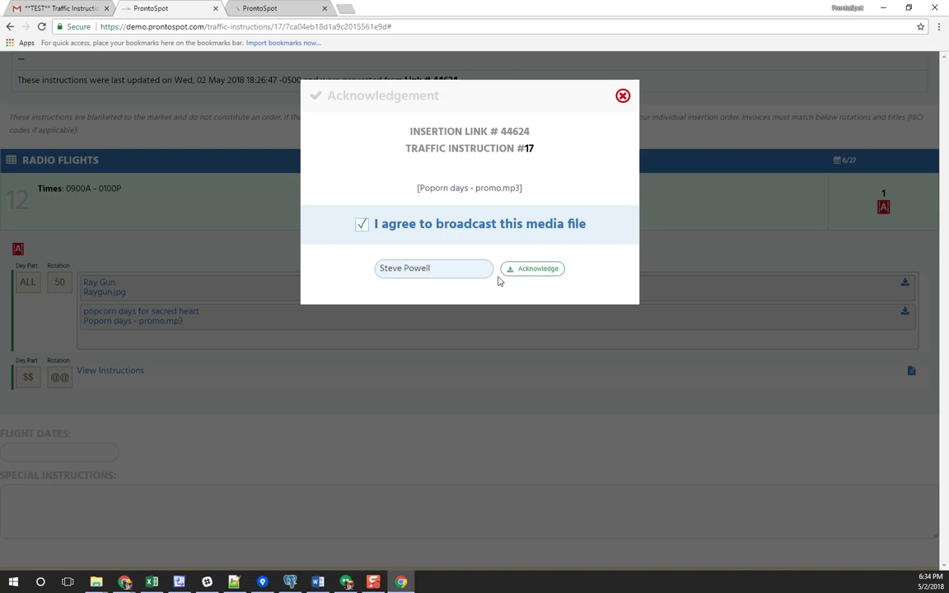
click(525, 269)
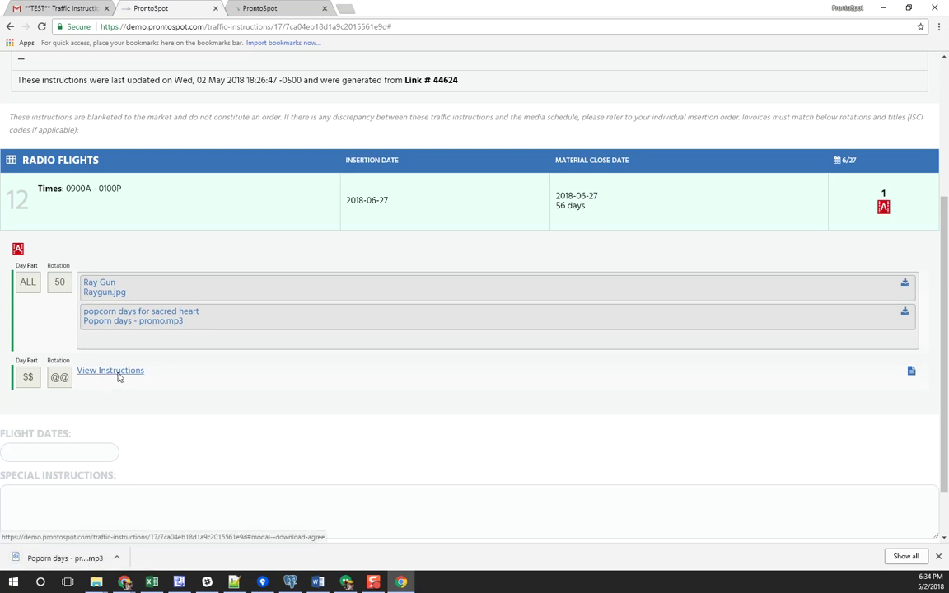
Read the flight's View Instructions note with the Dropbox location, then close the Acknowledgement dialog
click(118, 376)
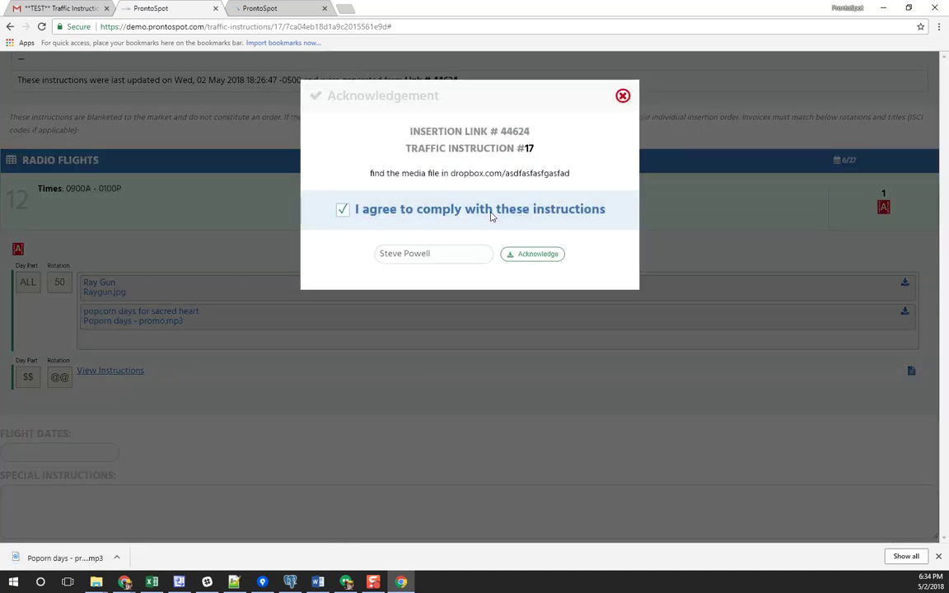
click(538, 255)
click(111, 372)
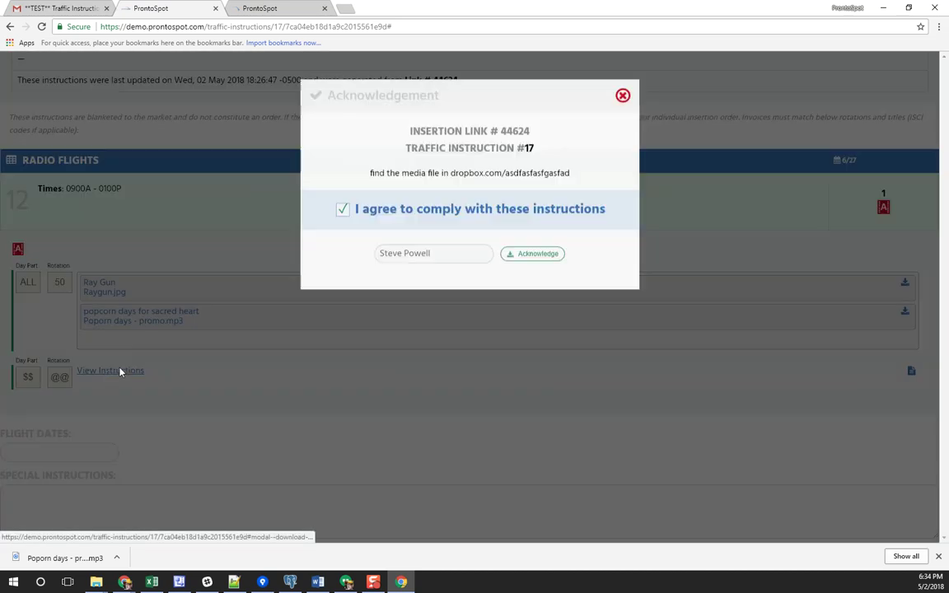
drag(378, 174, 558, 175)
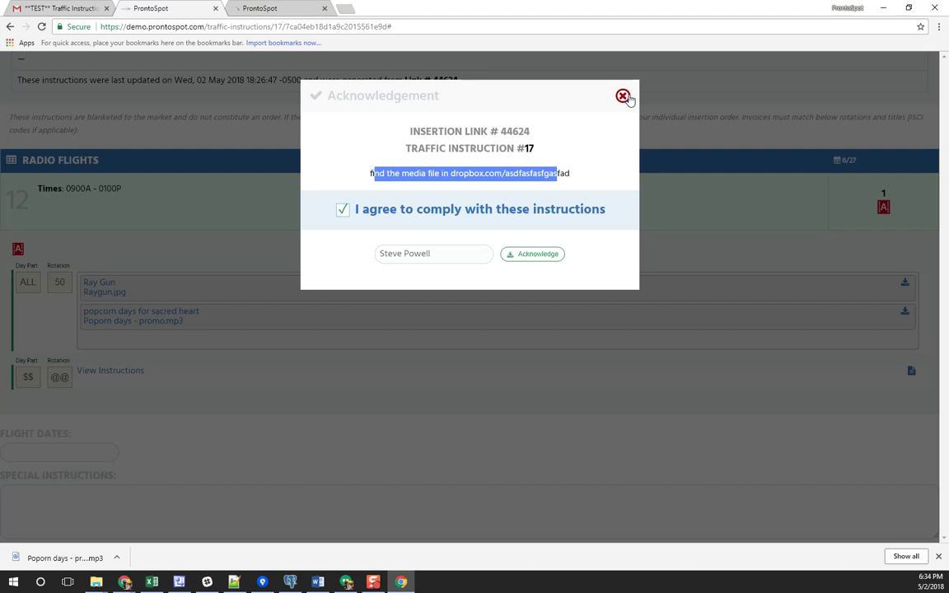
click(623, 96)
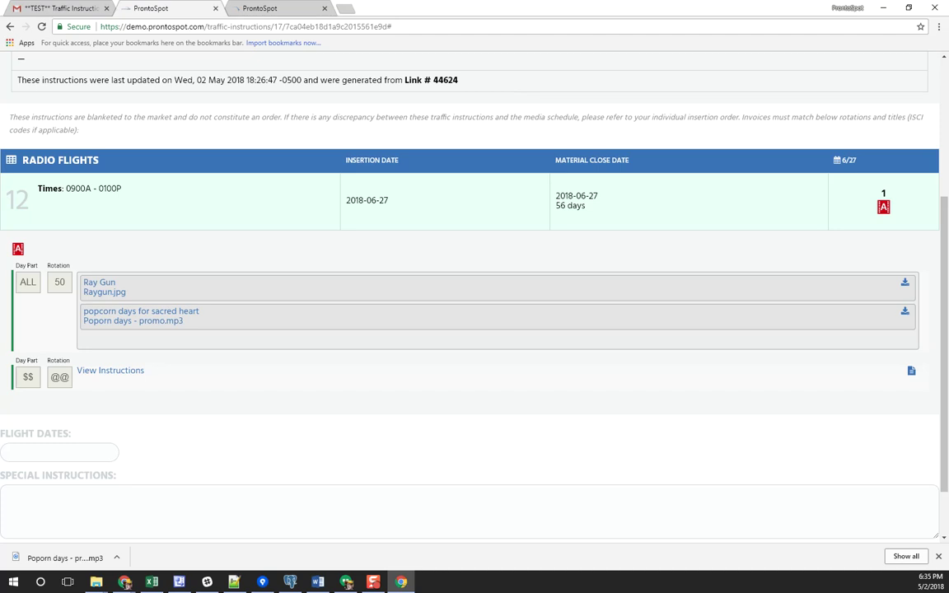
click(373, 581)
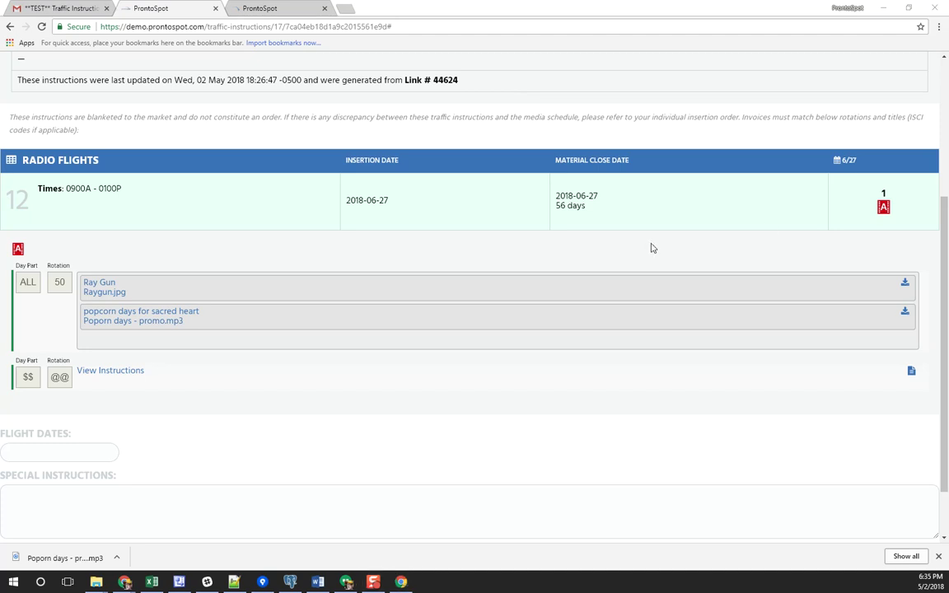
click(650, 247)
Reload the admin Traffic Instruction #17 page at its Activity Log
key(alt+Tab)
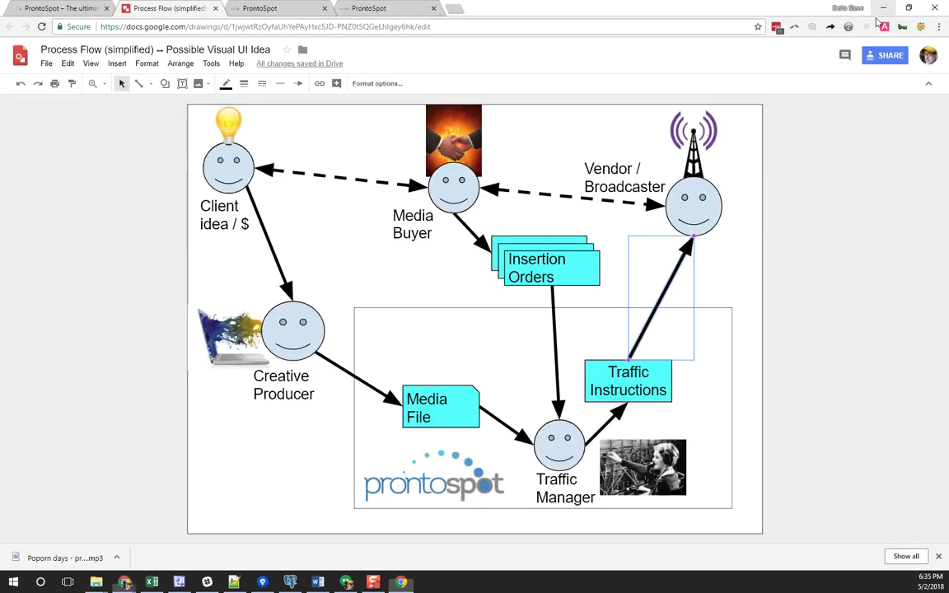
click(260, 7)
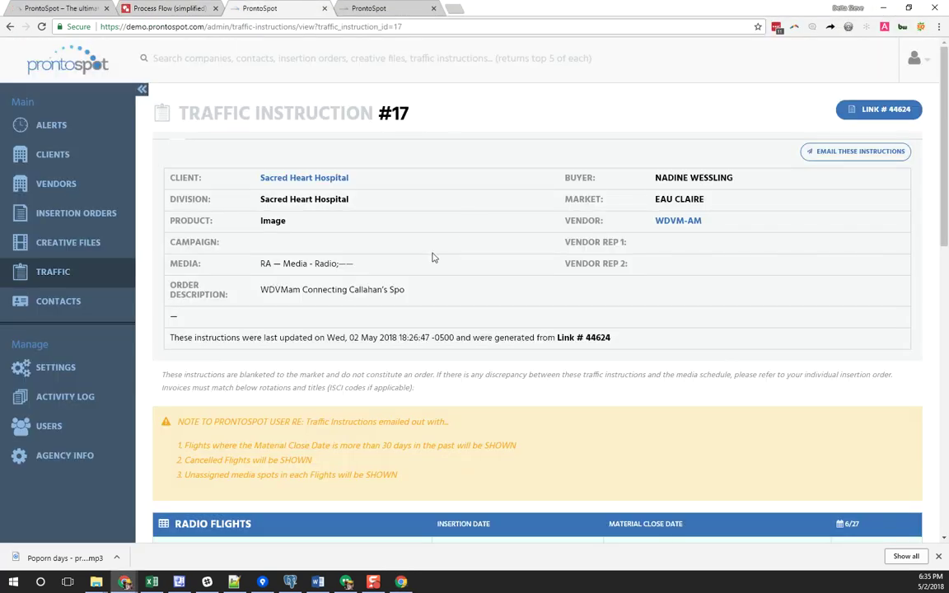
scroll(424, 305, down, 2)
scroll(330, 423, down, 7)
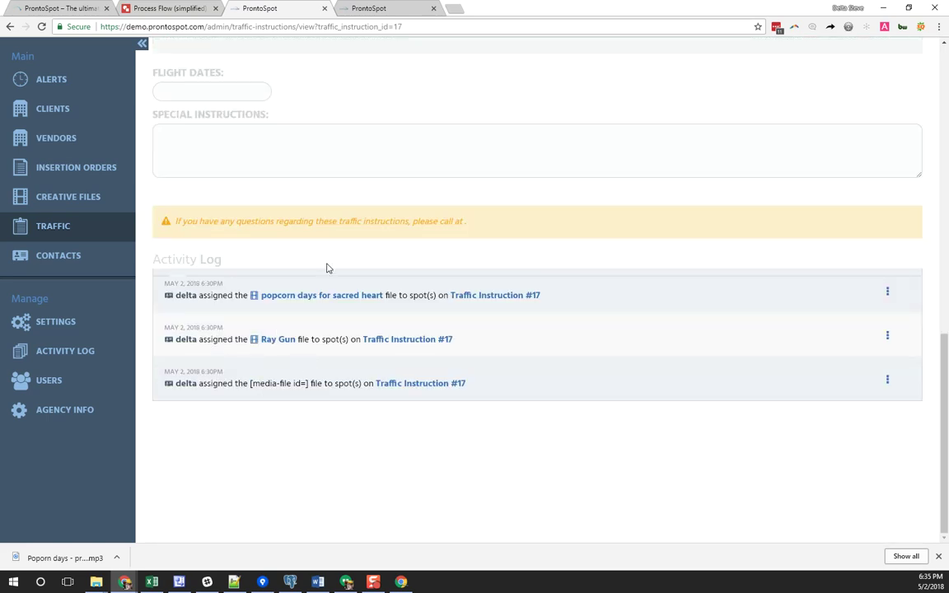
key(F5)
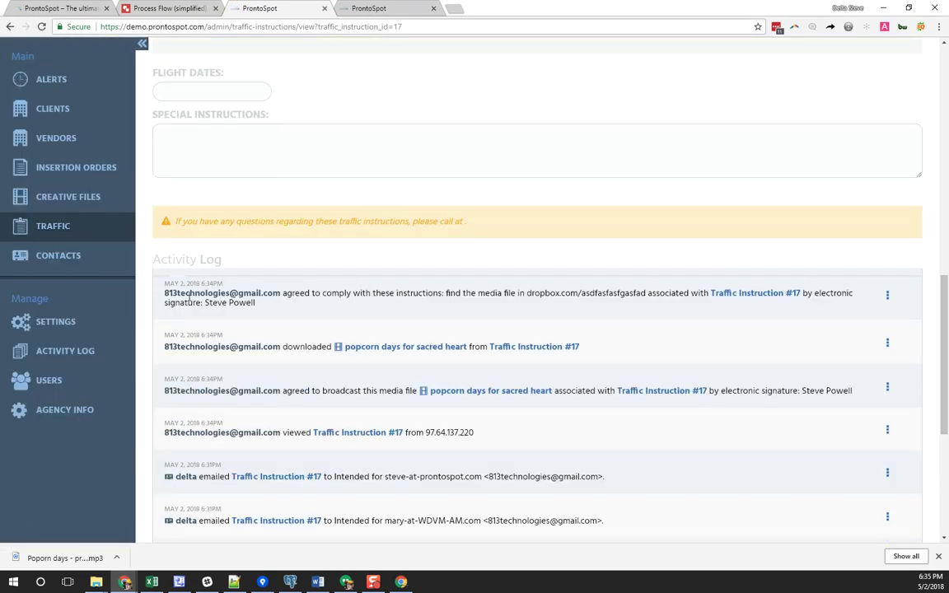
Highlight the vendor's log entries: agreement and signature, download, broadcast agreement, and view with IP
drag(185, 292, 323, 292)
click(196, 288)
drag(164, 294, 681, 291)
click(301, 317)
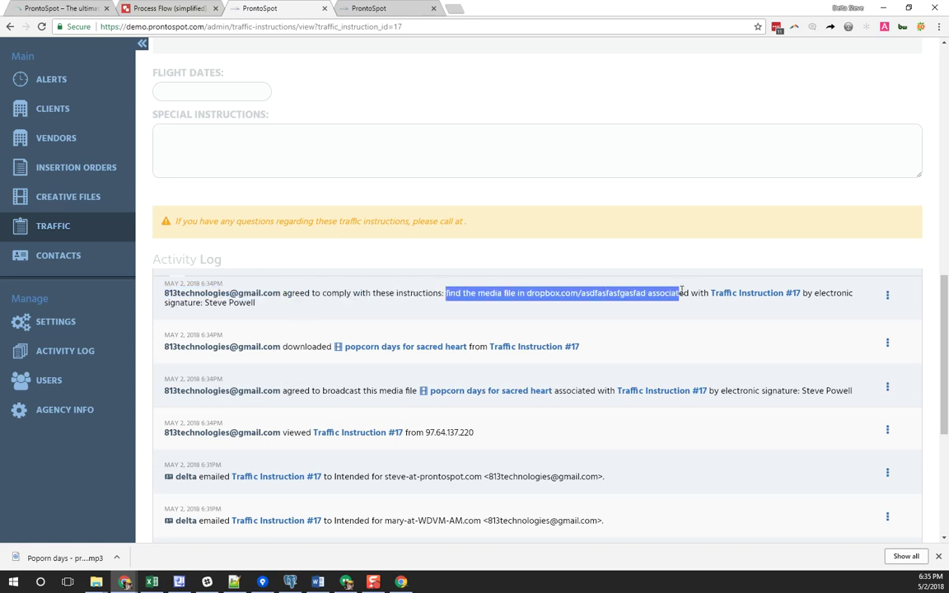
drag(256, 303, 200, 303)
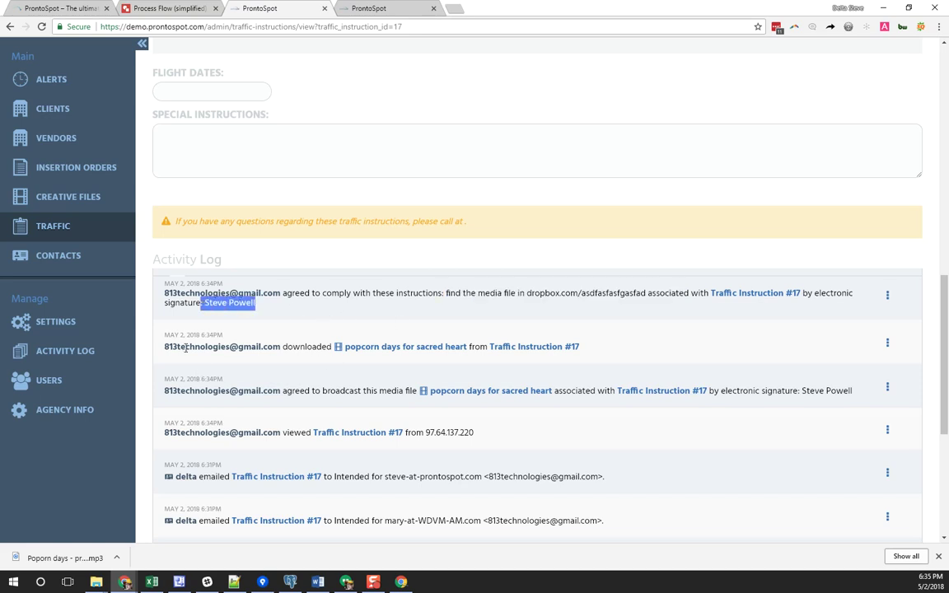
drag(287, 349, 317, 347)
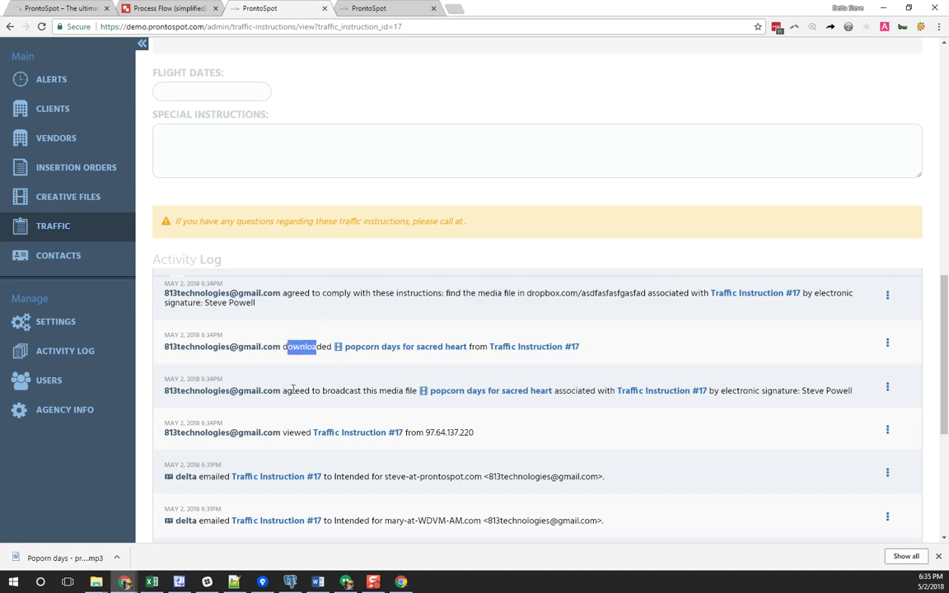
drag(293, 393, 393, 388)
drag(475, 432, 418, 437)
double_click(288, 432)
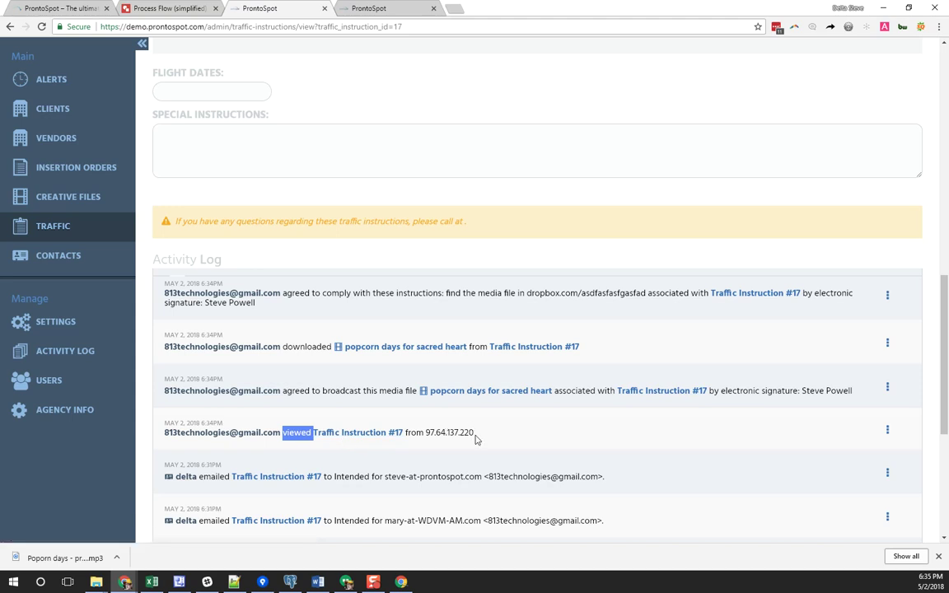
drag(480, 439, 153, 430)
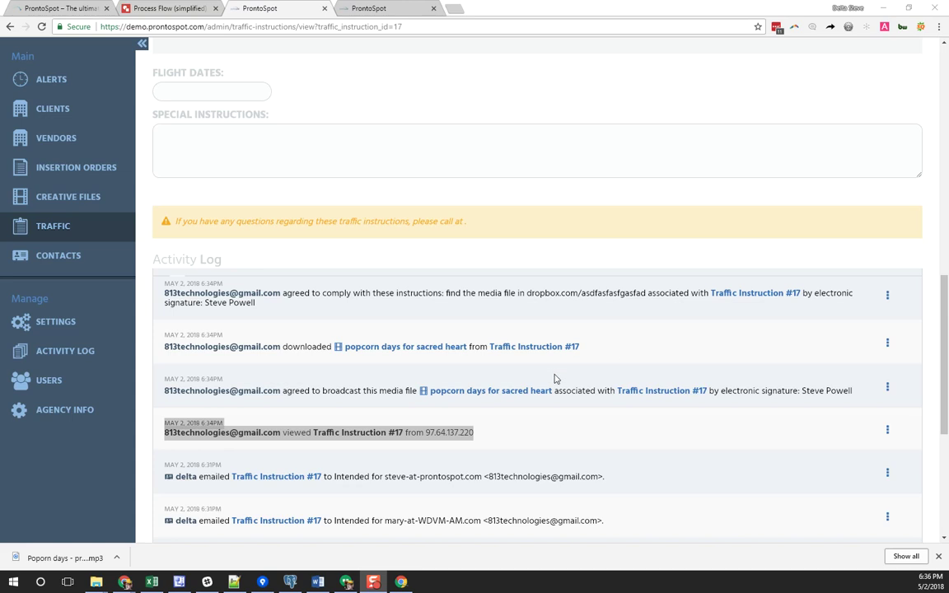
Filter the traffic instructions to Client Company containing 'heart'
click(82, 226)
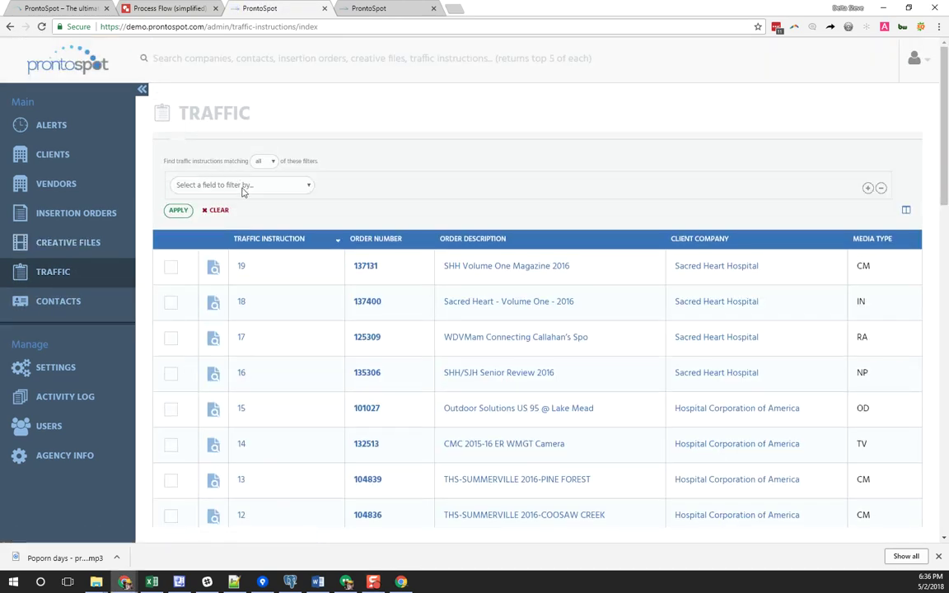
click(243, 186)
click(219, 217)
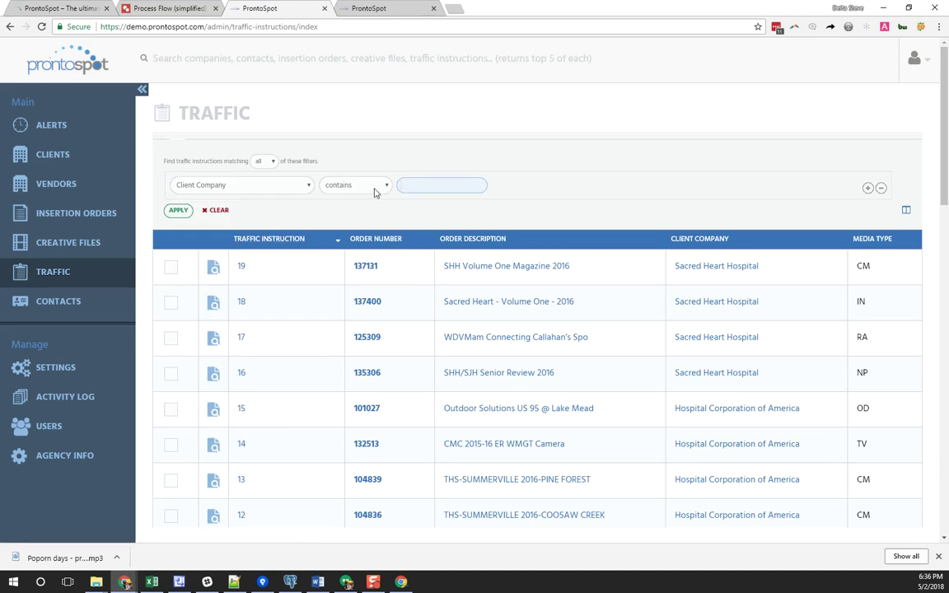
click(417, 187)
text(hea)
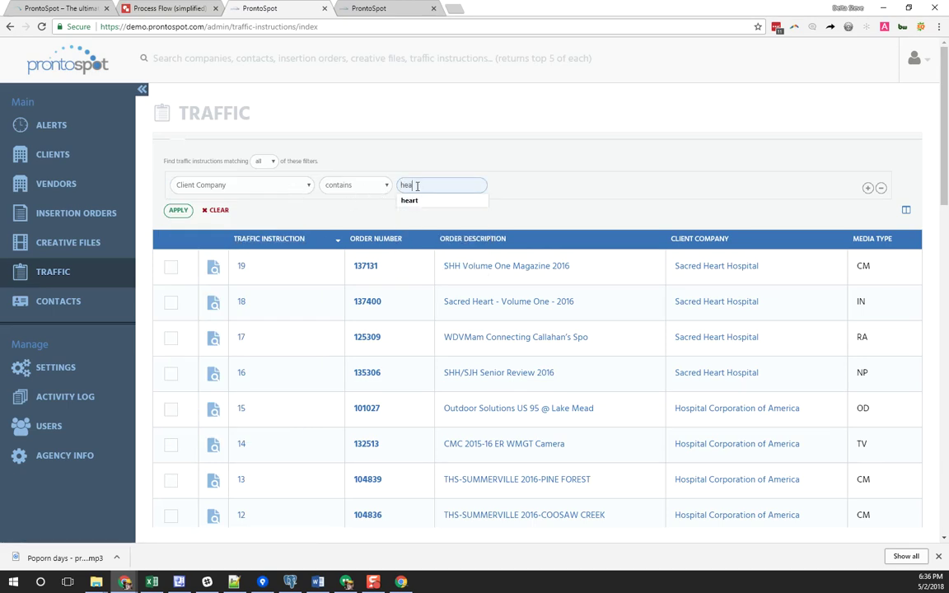
text(rt)
click(429, 202)
click(185, 213)
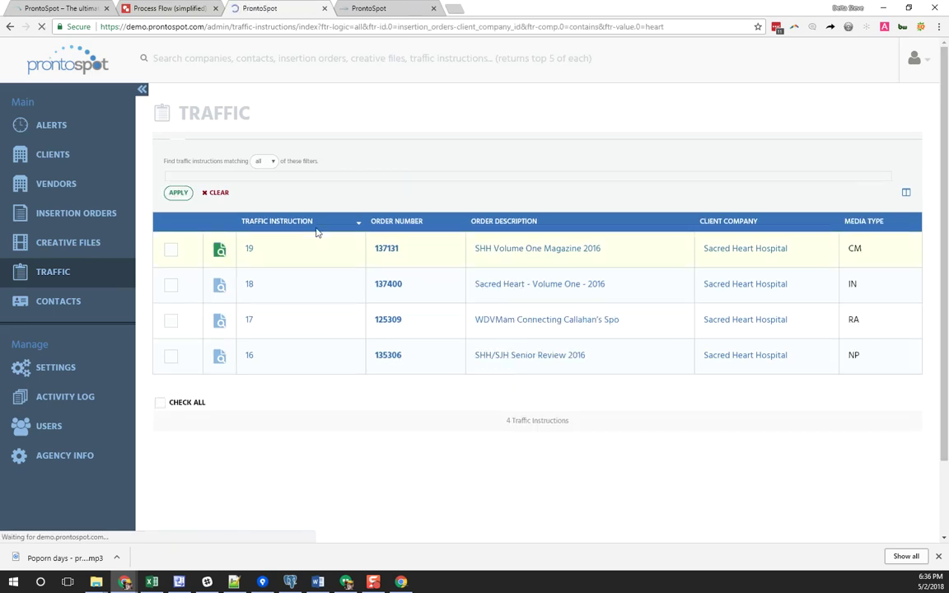
Select only traffic instruction 16 and open its bulk media assignment grid
click(171, 267)
click(171, 303)
click(170, 338)
click(170, 339)
click(171, 303)
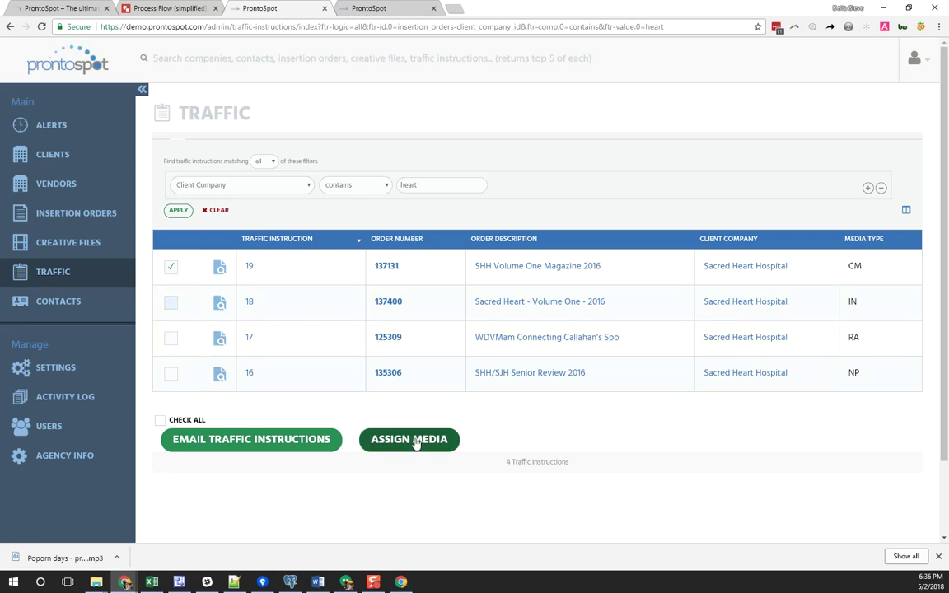
click(171, 268)
click(173, 375)
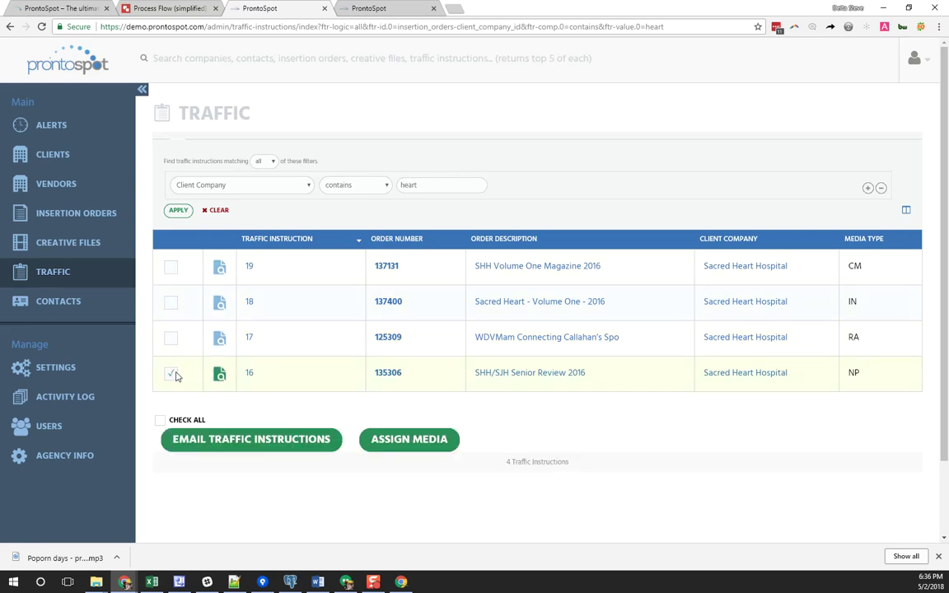
click(384, 440)
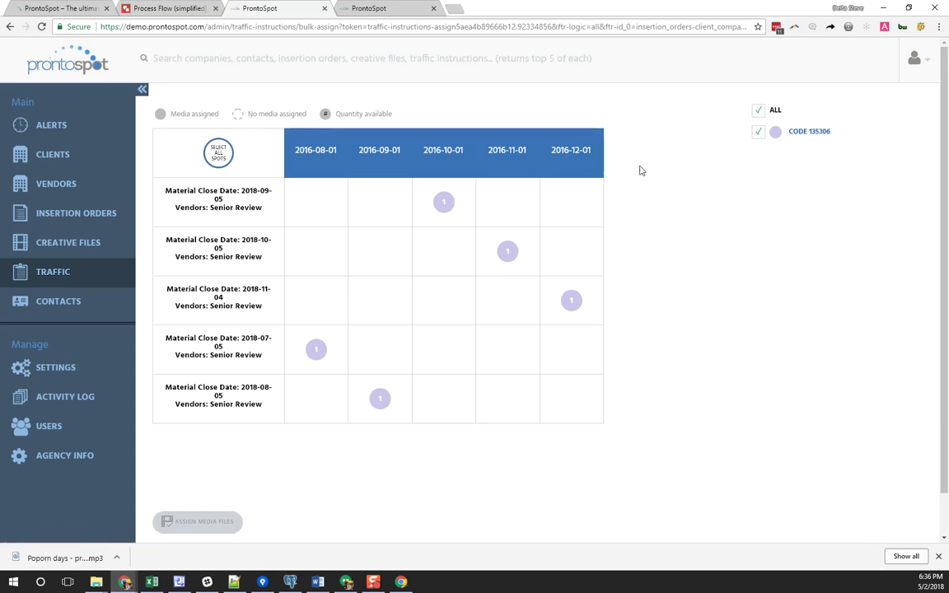
Select all five spots and add a ProntoSpot media row with popcorn days, Ray Gun mag ad and 3rd Qtr Promo
click(242, 163)
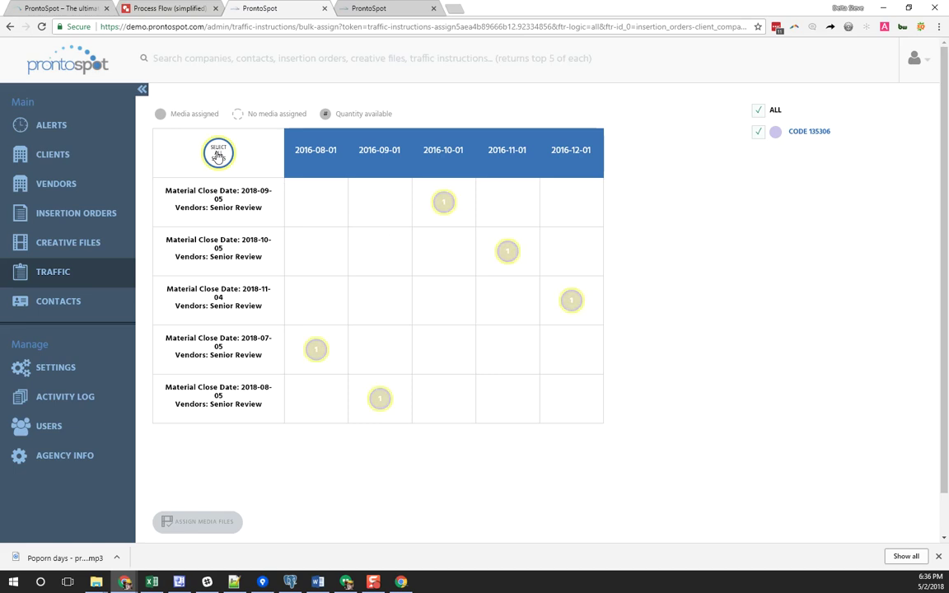
click(192, 528)
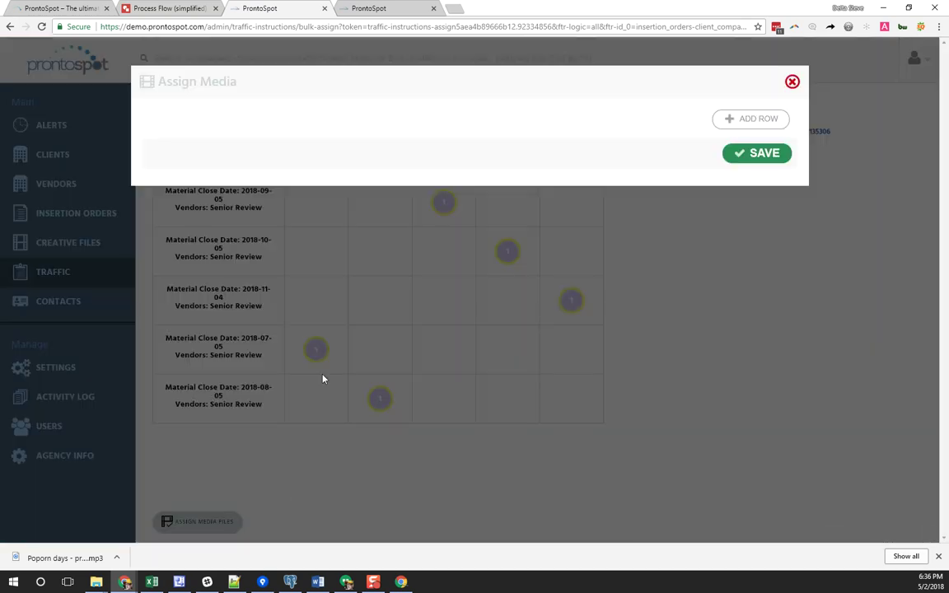
click(738, 120)
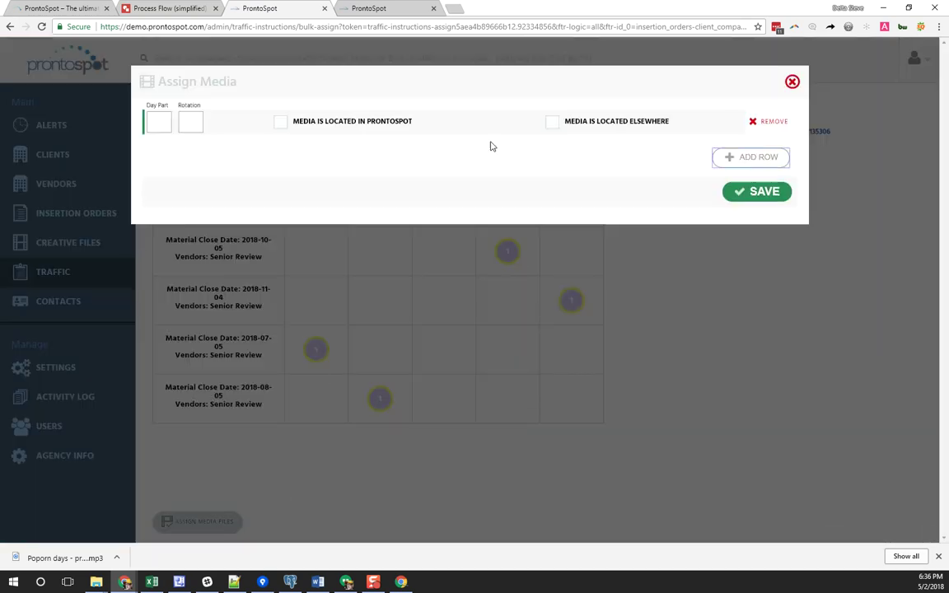
click(281, 122)
click(261, 138)
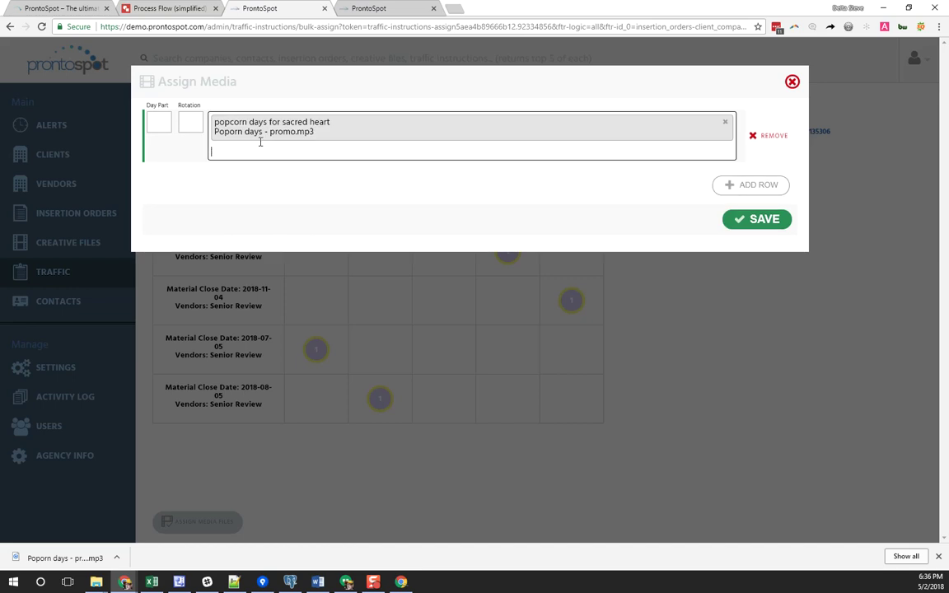
click(404, 153)
click(382, 239)
click(337, 177)
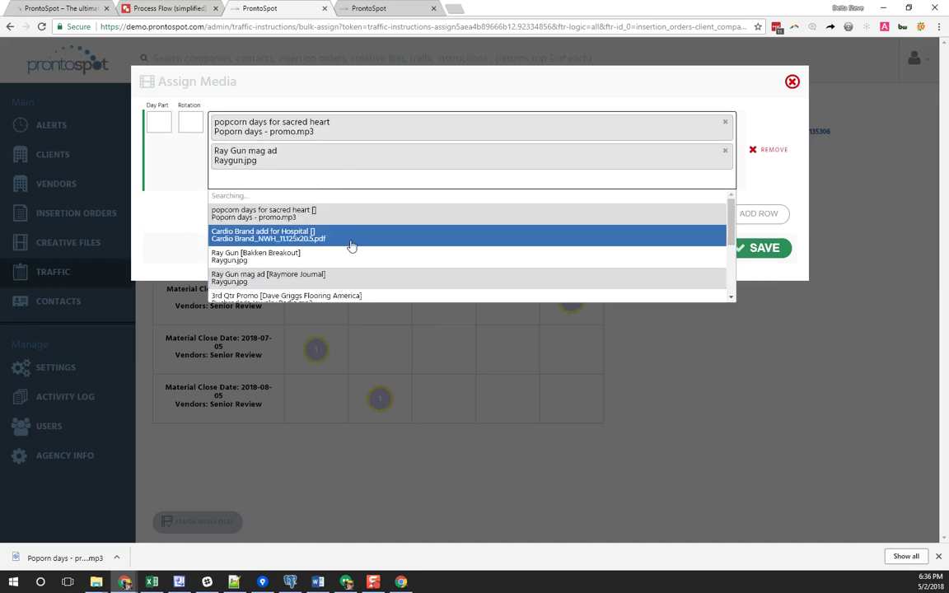
click(346, 284)
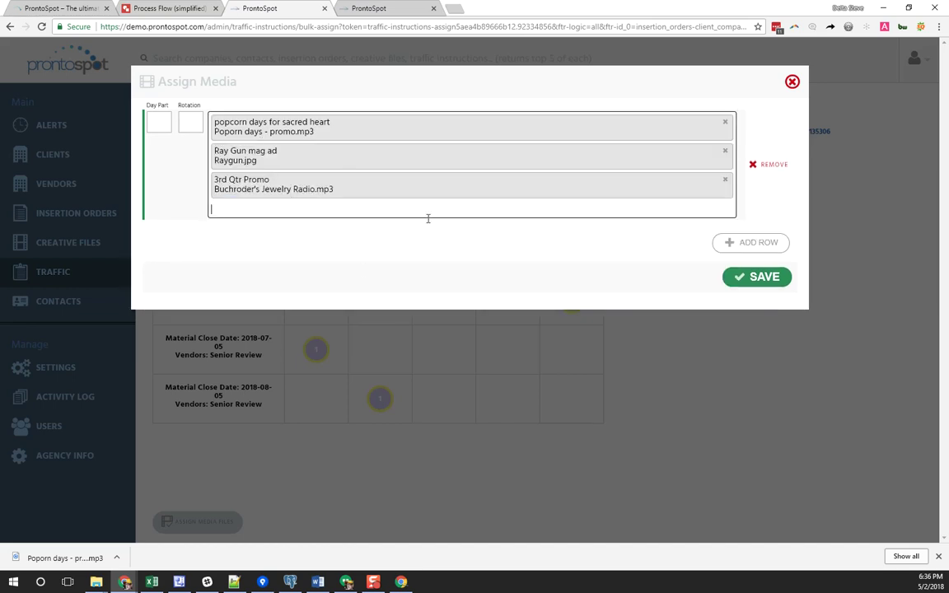
Add a second ProntoSpot media row with the Heart Ad pdf and save the assignments
click(732, 243)
click(332, 246)
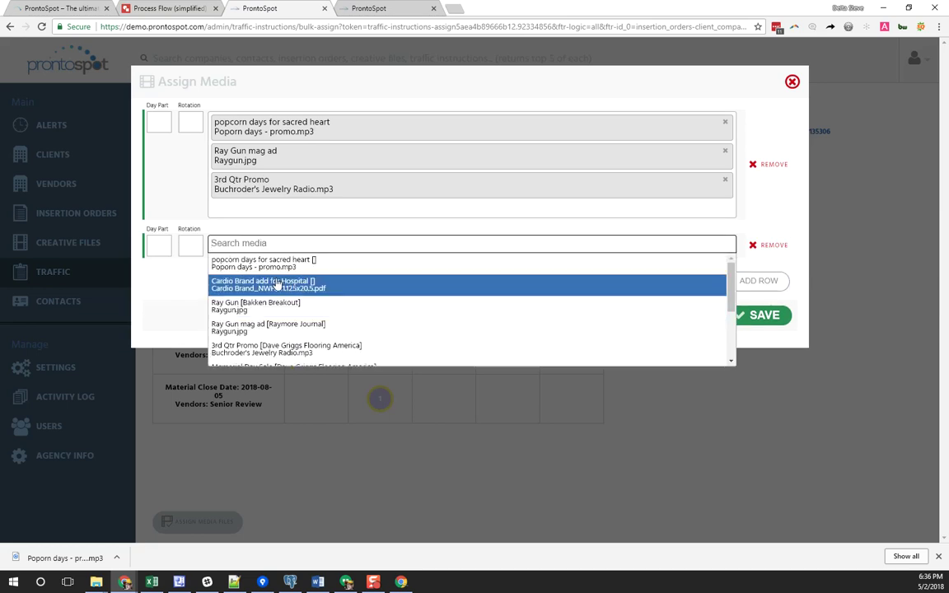
scroll(277, 338, down, 3)
click(251, 312)
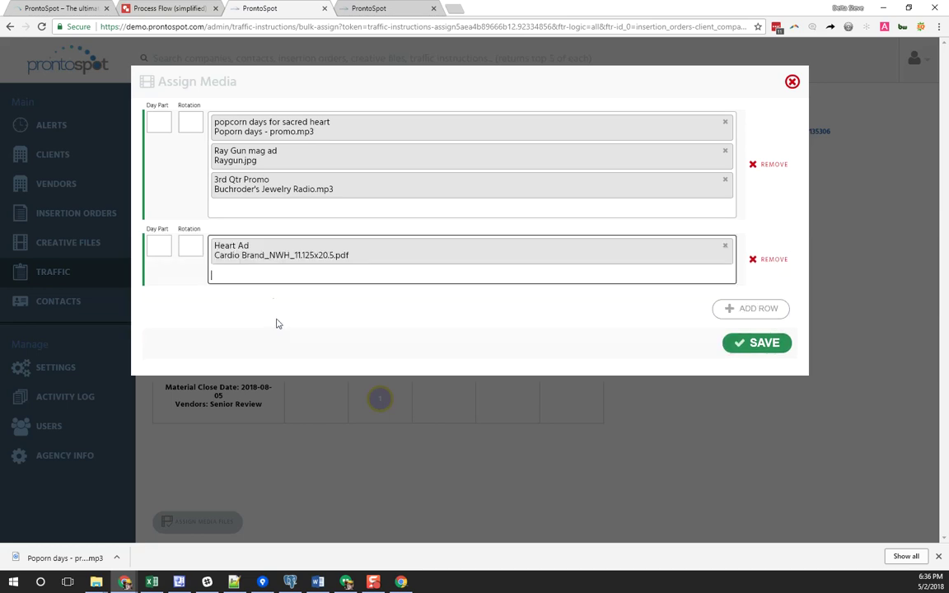
click(737, 345)
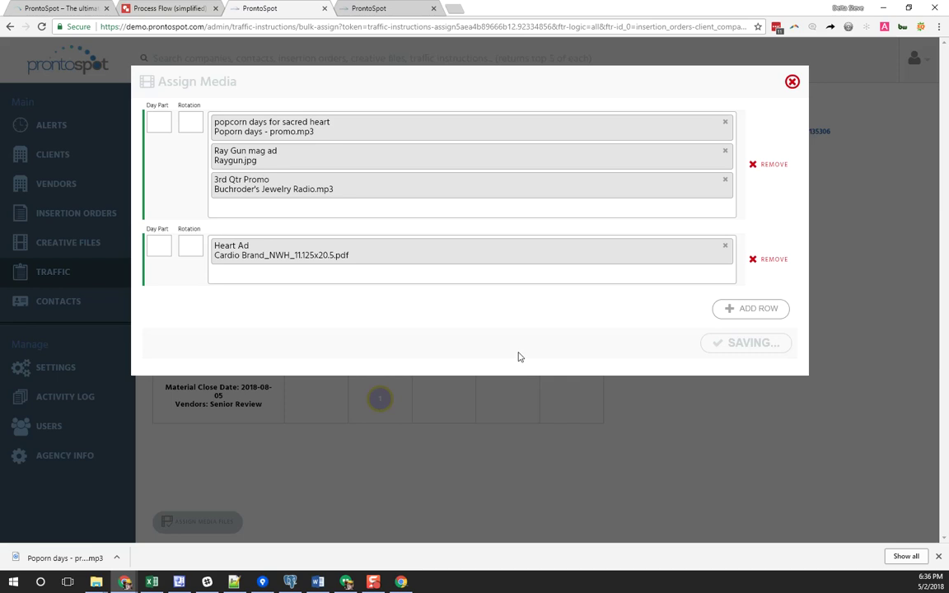
click(557, 88)
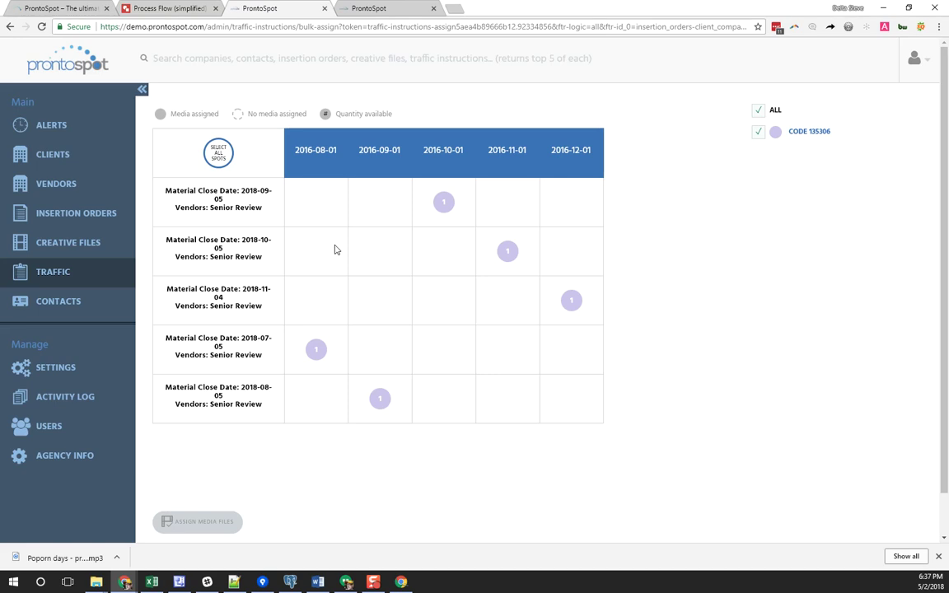
Back on the filtered traffic list, prepare bulk emails for instructions 16 through 19
key(alt+Left)
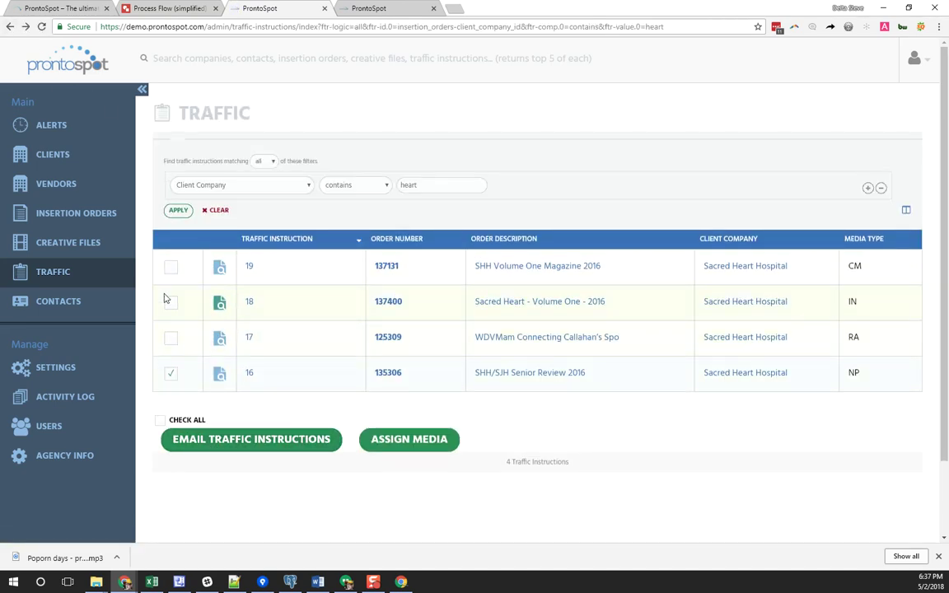
click(237, 450)
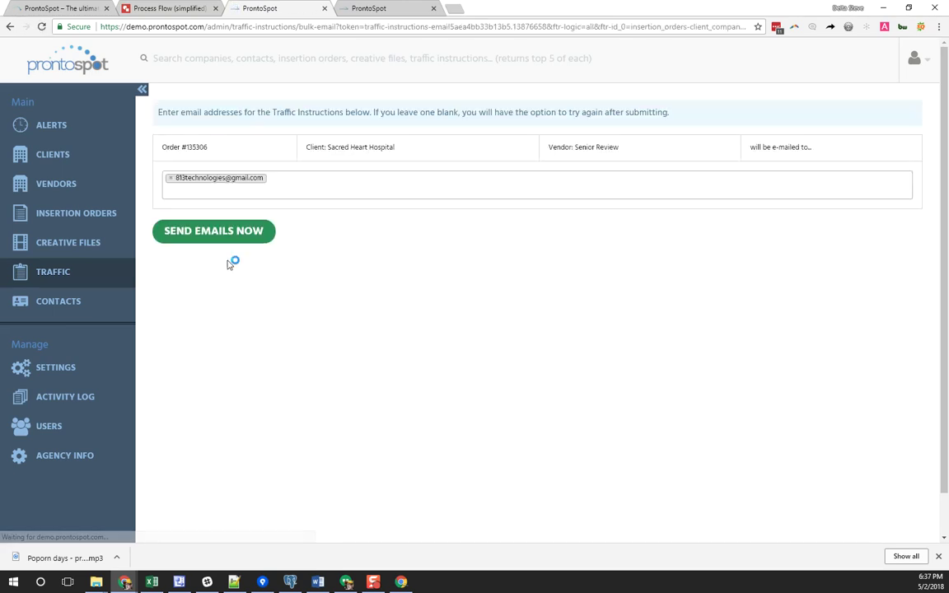
click(171, 336)
click(170, 302)
click(171, 266)
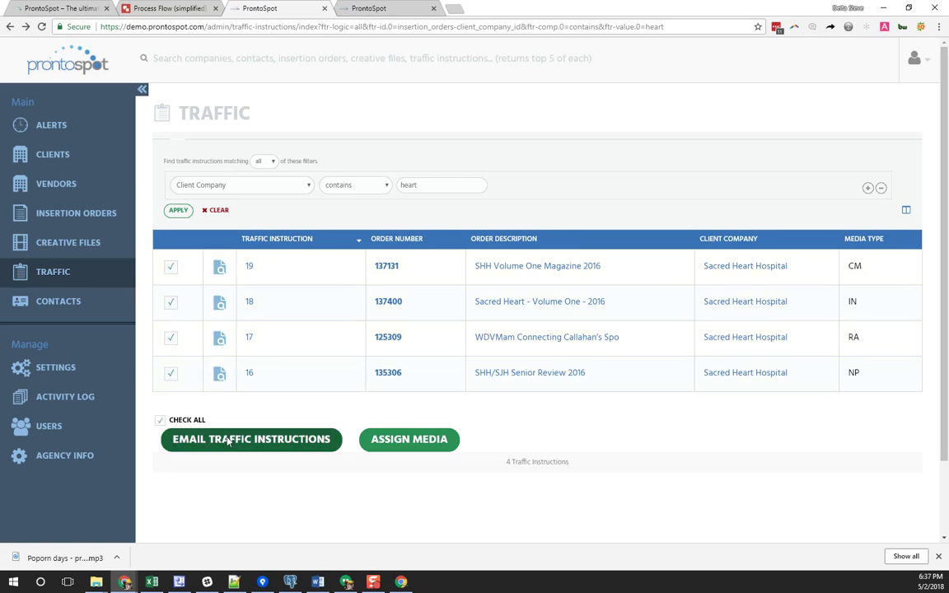
click(301, 439)
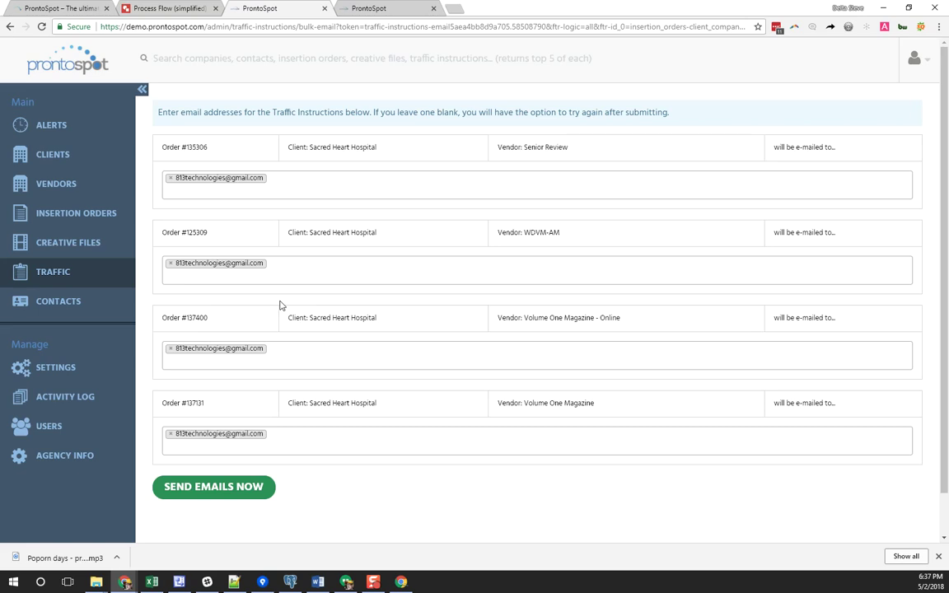
Review the first order's recipient field, leave it unchanged, and return to the Process Flow diagram
click(284, 190)
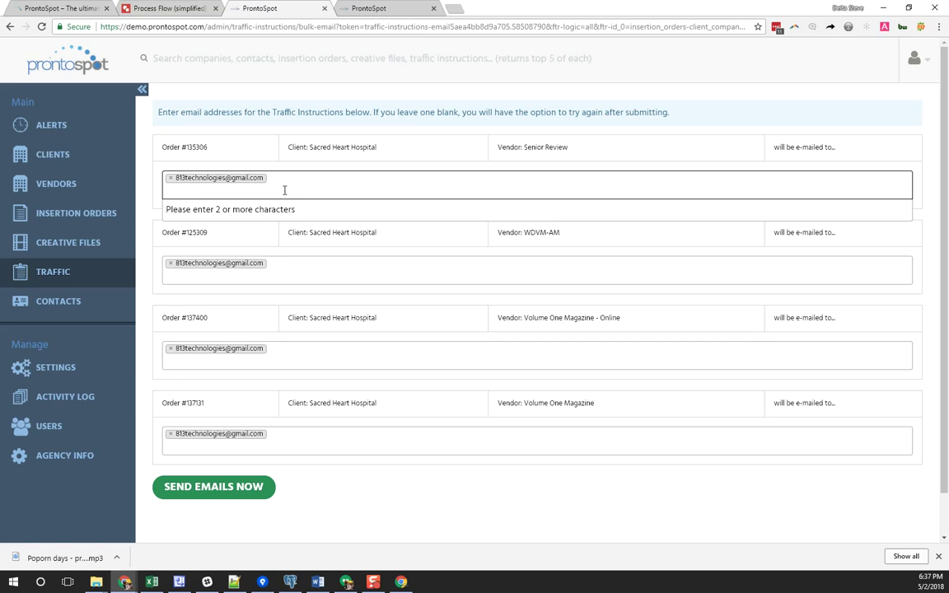
click(313, 502)
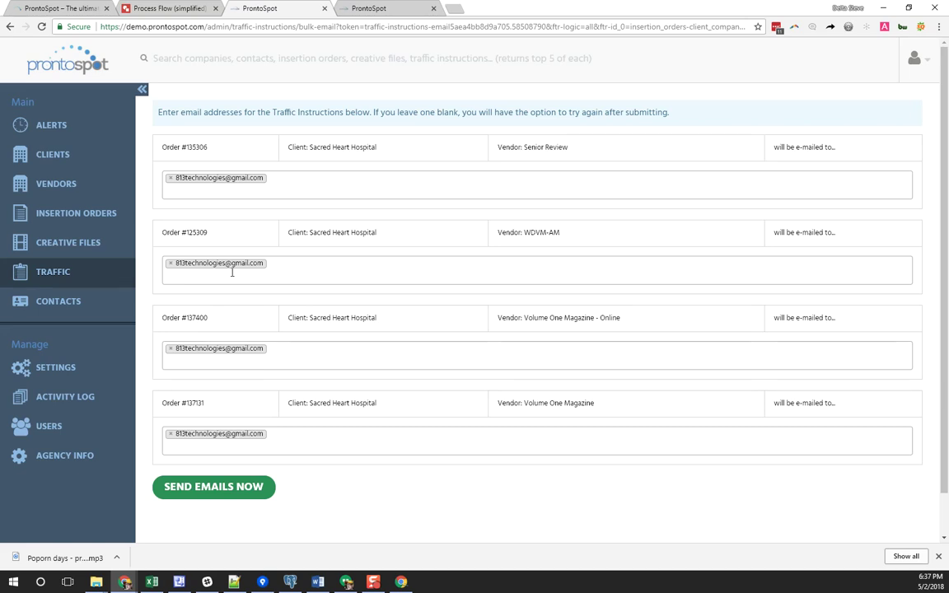
click(156, 8)
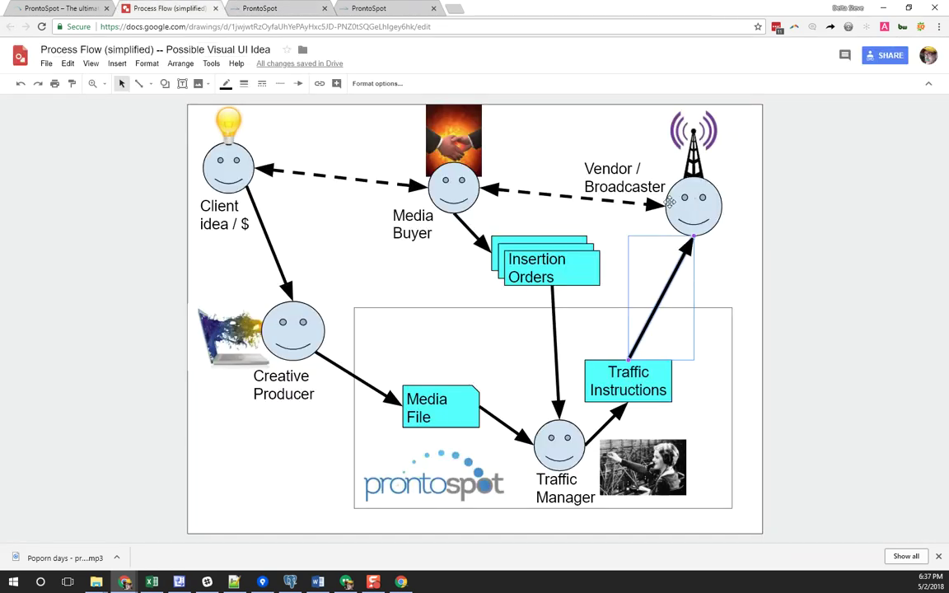